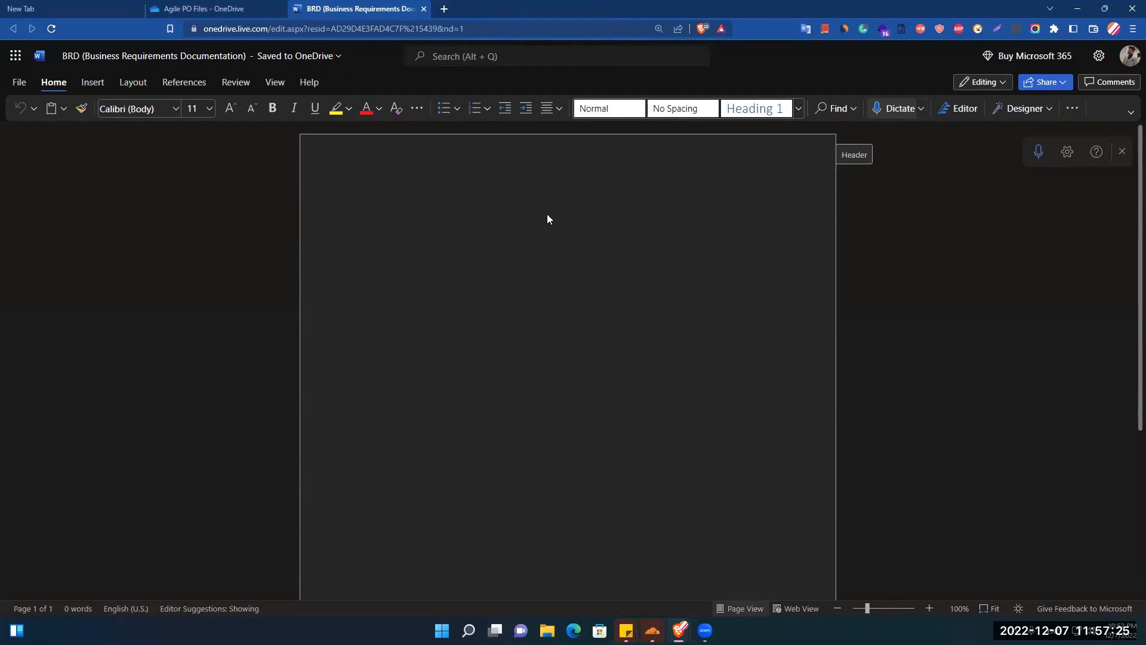
# Step: Enter the title "BRD Summary of FFM" on the first line of the document and centre it
pyautogui.write('BRD Summary of ')
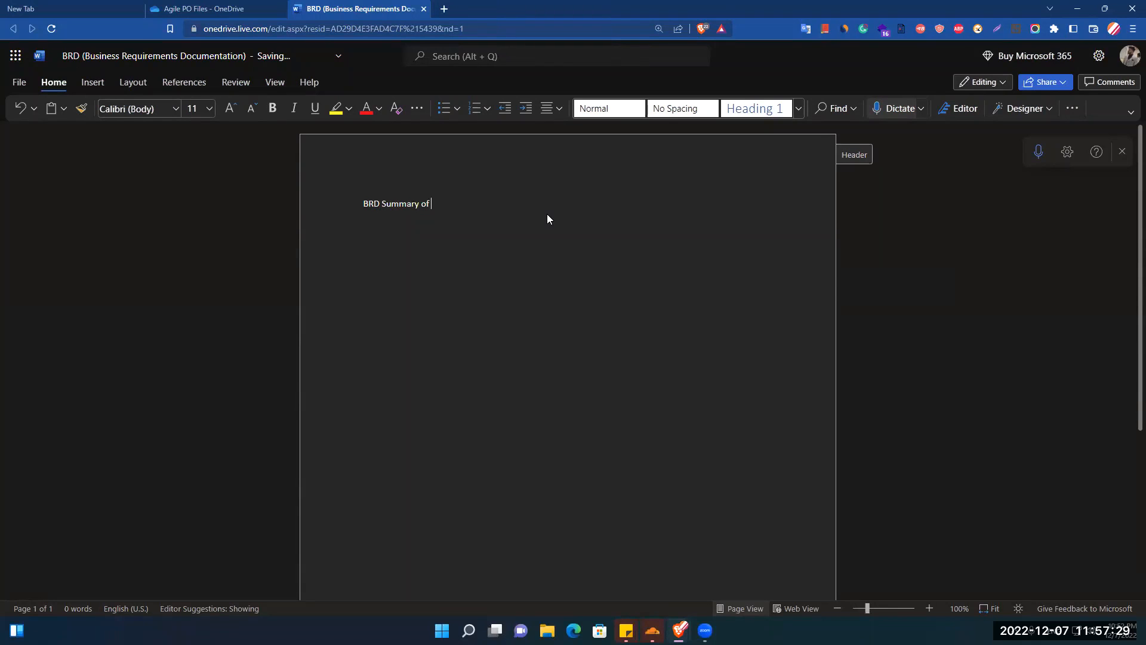
pyautogui.write('FFM')
pyautogui.hotkey('ctrl', 'shift', 'Left')
pyautogui.hotkey('ctrl', 'shift', 'Left')
pyautogui.hotkey('ctrl', 'shift', 'Left')
pyautogui.hotkey('ctrl', 'shift', 'Left')
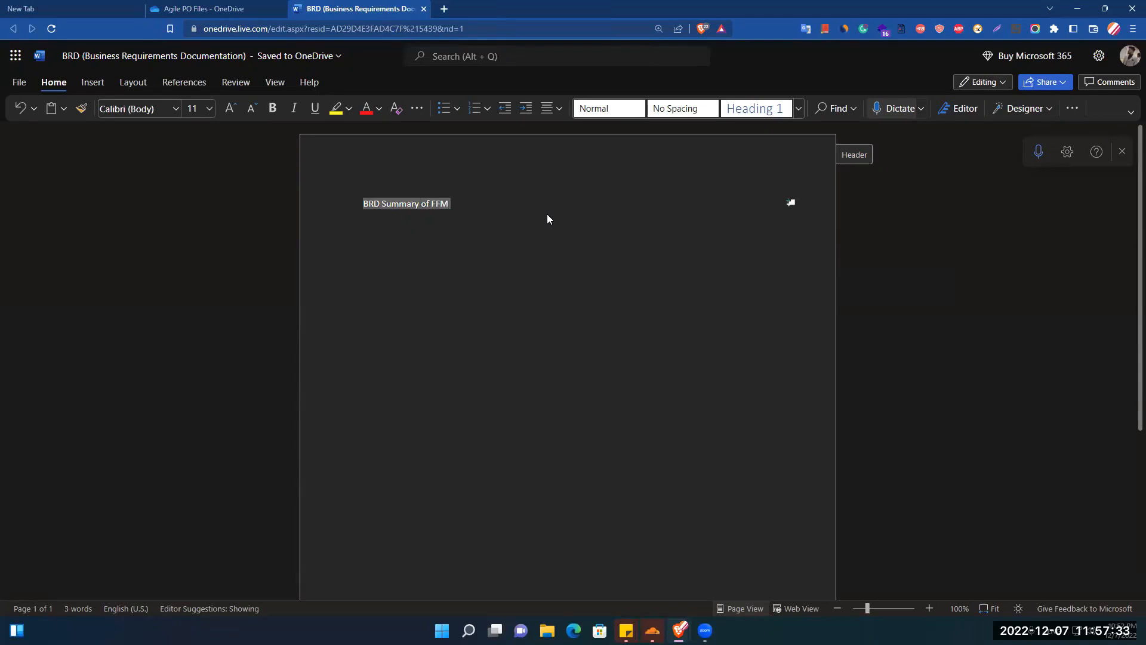
pyautogui.click(285, 159)
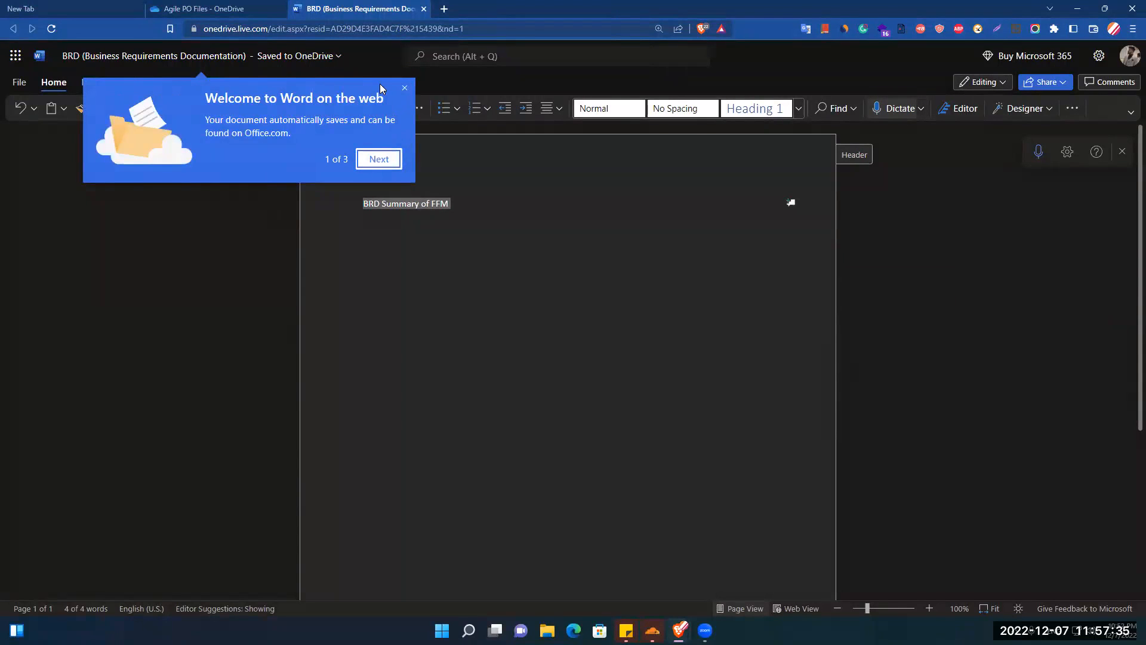
pyautogui.click(403, 87)
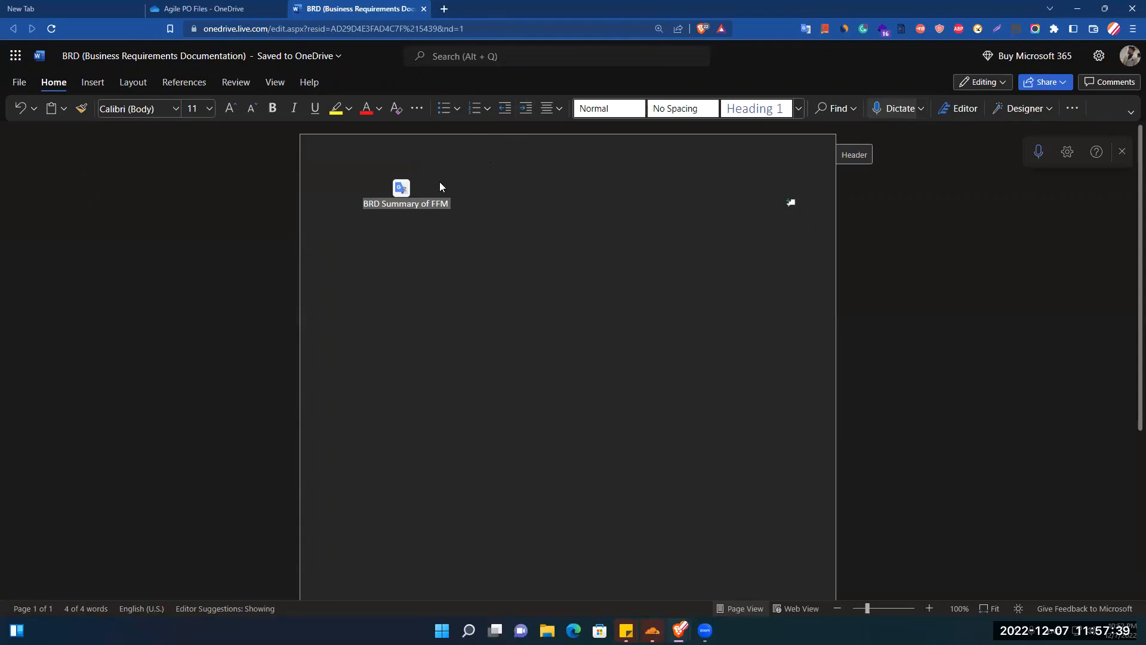
pyautogui.click(546, 110)
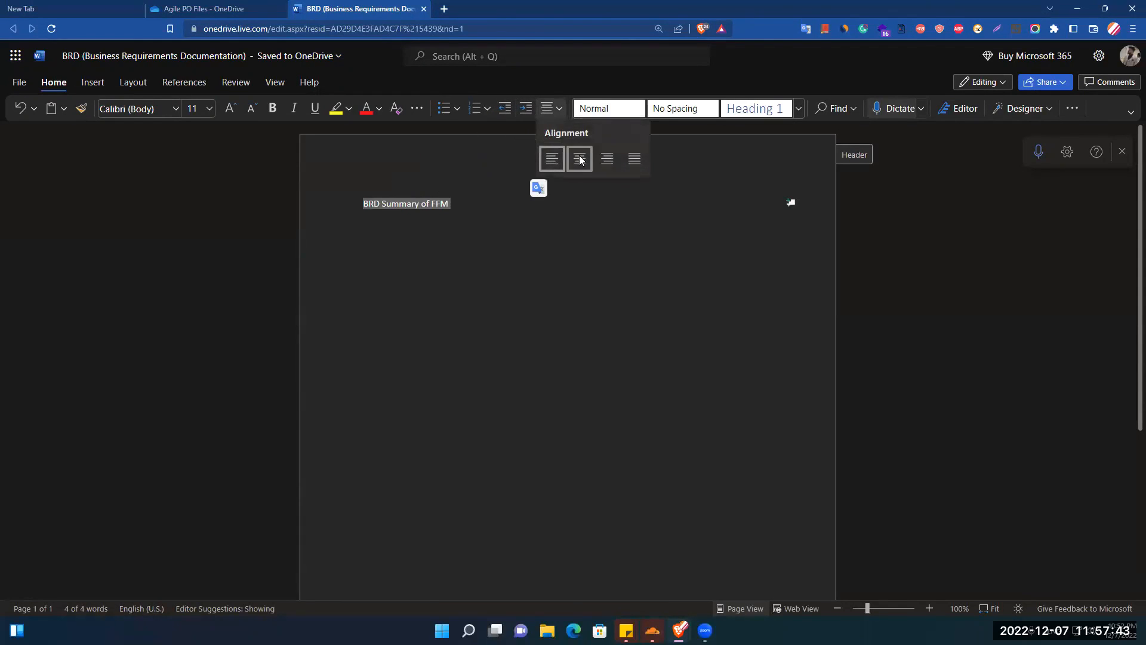
pyautogui.click(581, 159)
# Step: Format the title in 14 pt, bold and underlined
pyautogui.moveTo(517, 204); pyautogui.dragTo(659, 199)
pyautogui.click(196, 111)
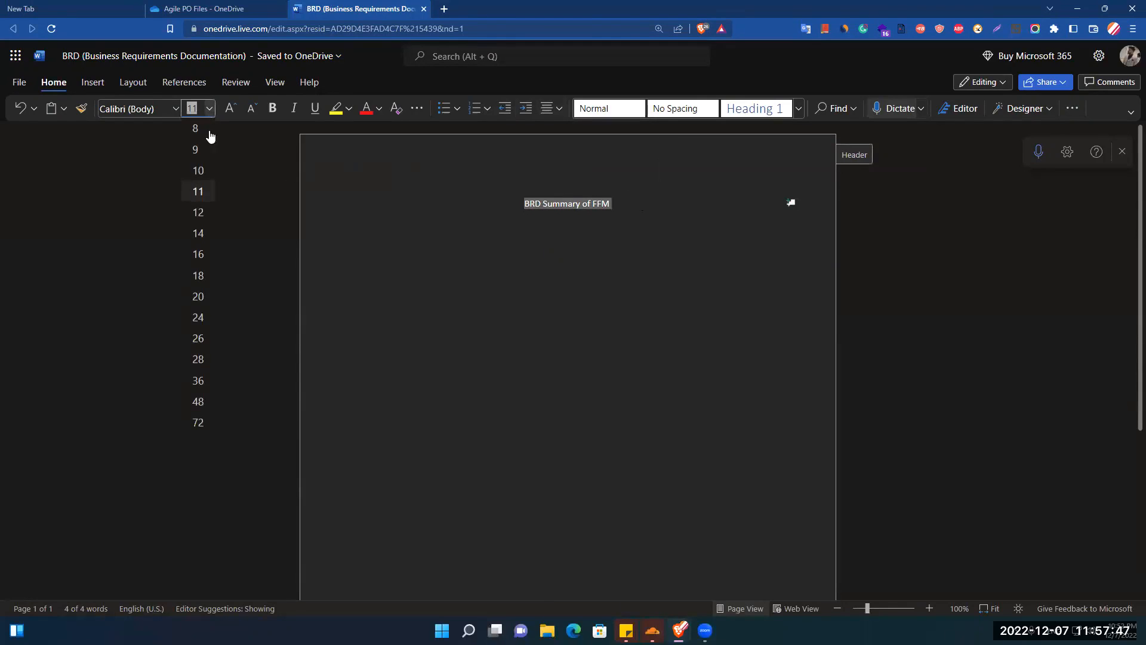
pyautogui.click(198, 233)
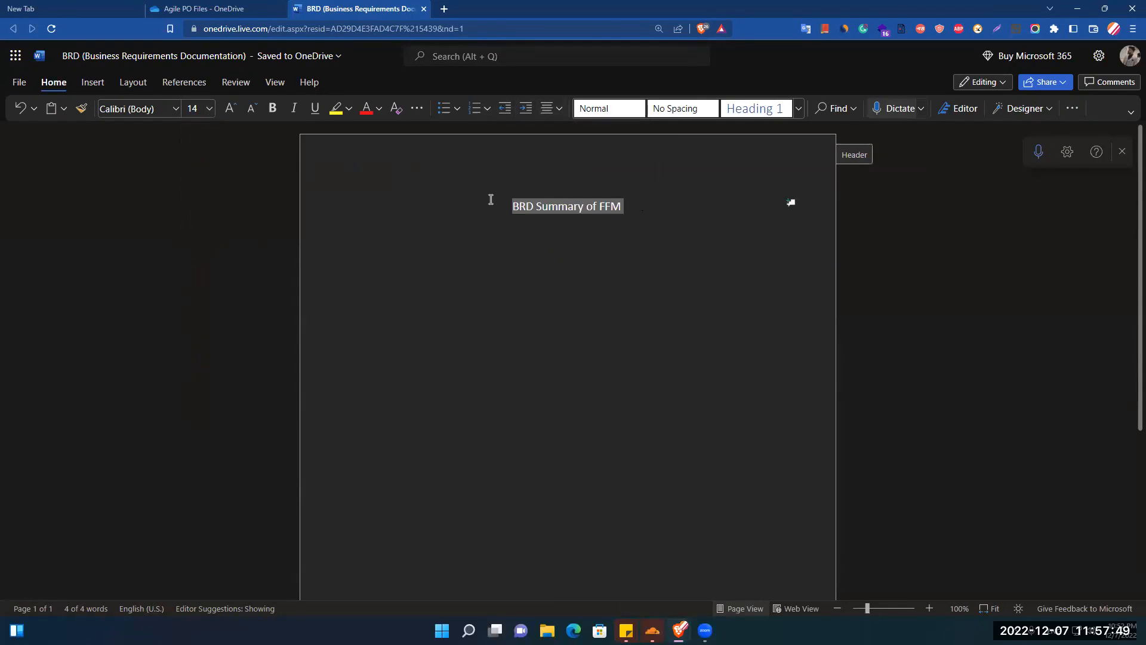
pyautogui.click(272, 111)
pyautogui.click(314, 109)
# Step: Start a left-aligned line below the title with bold and underline turned off
pyautogui.click(541, 206)
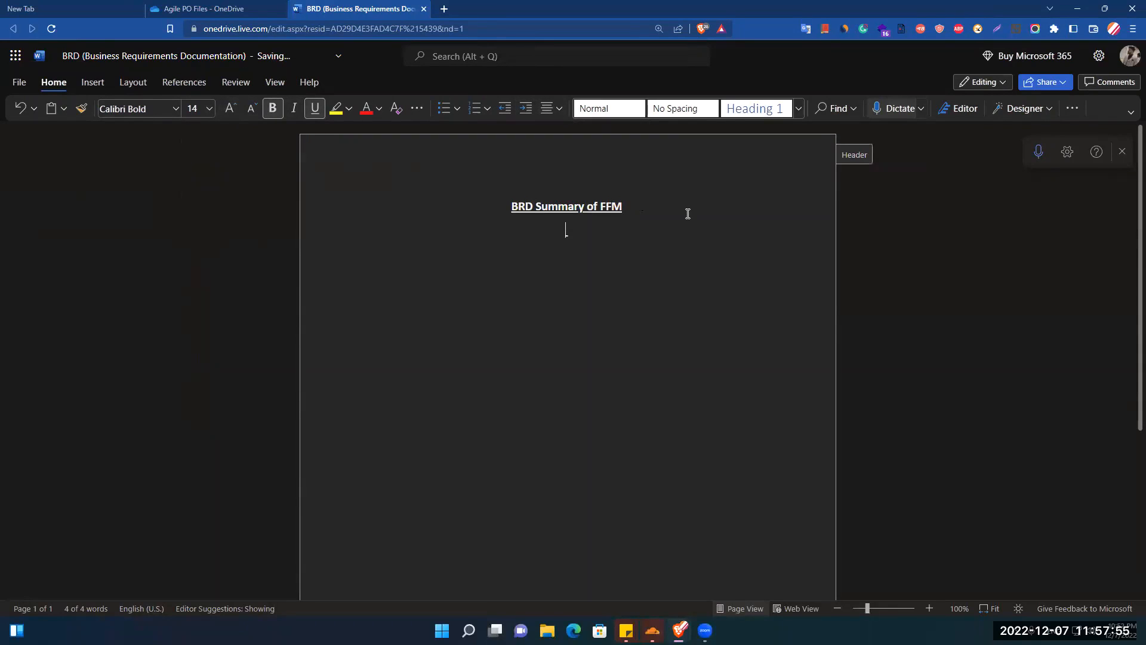
pyautogui.click(315, 108)
pyautogui.click(273, 108)
pyautogui.click(547, 108)
pyautogui.click(548, 158)
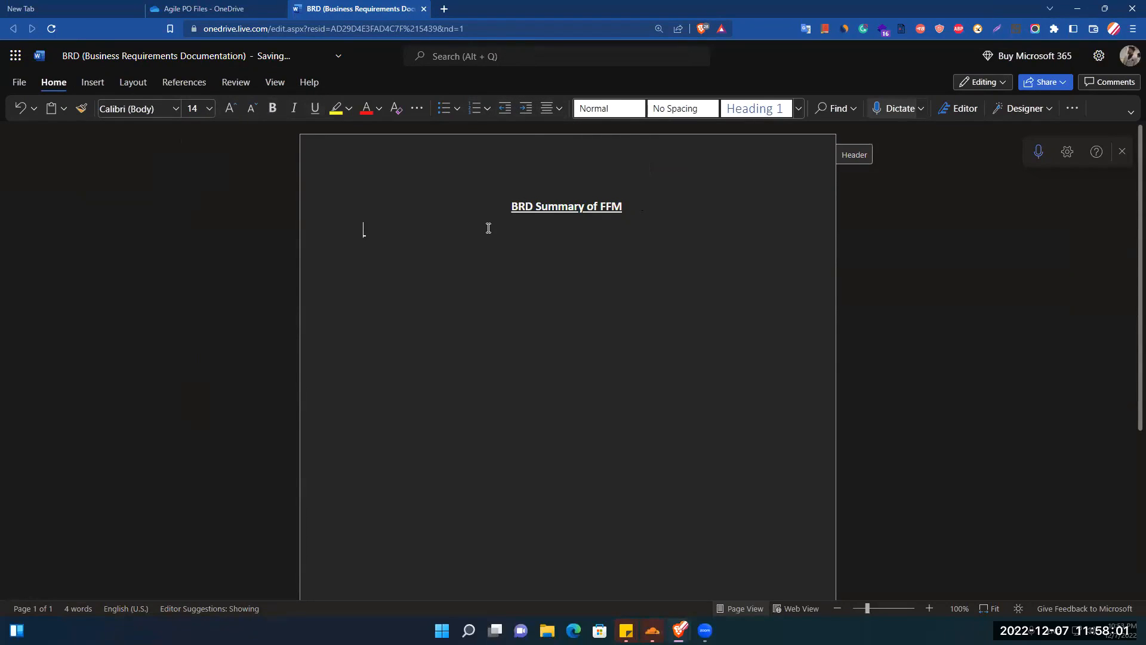
pyautogui.click(315, 108)
pyautogui.write('ASDf')
pyautogui.hotkey('shift', 'Home')
pyautogui.write('Fi')
pyautogui.hotkey('shift', 'Home')
pyautogui.press('BackSpace')
# Step: Paste the Field Force Management (FFM) summary text below the title
pyautogui.hotkey('ctrl', 'v')
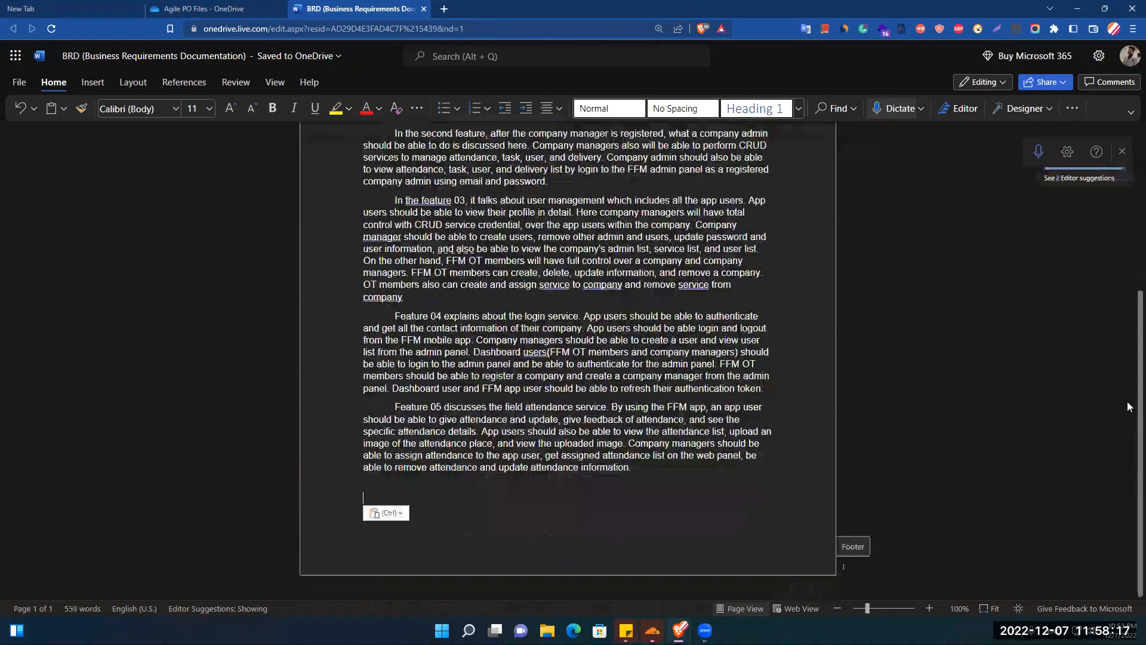
pyautogui.scroll(2, 1128, 285)
pyautogui.scroll(3, 1130, 238)
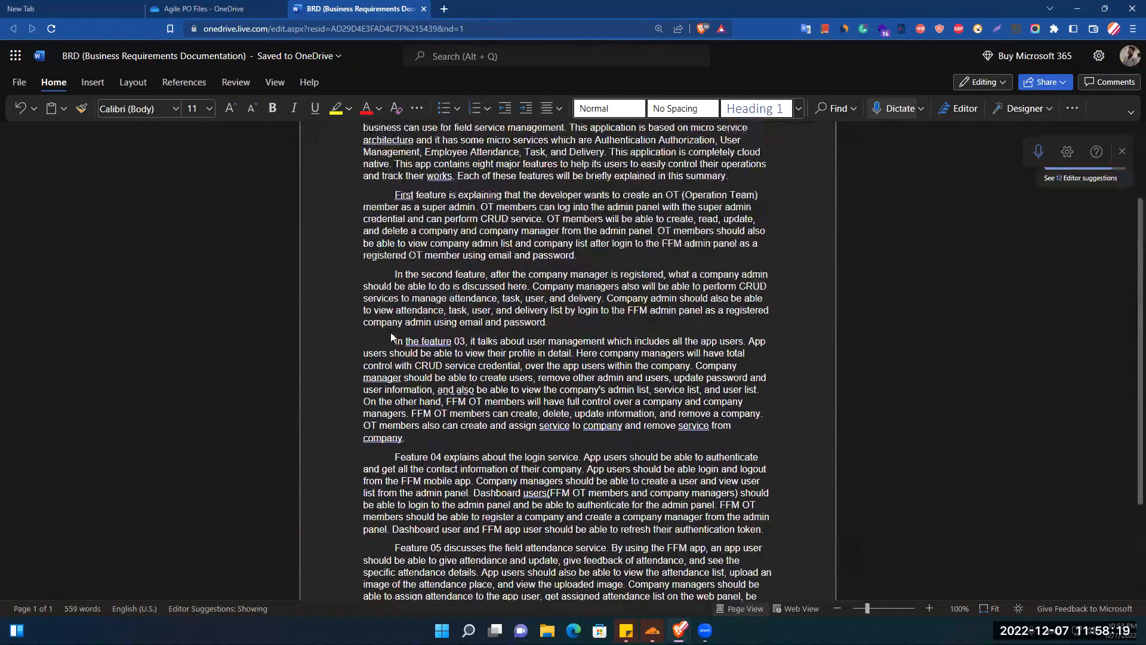
pyautogui.click(400, 343)
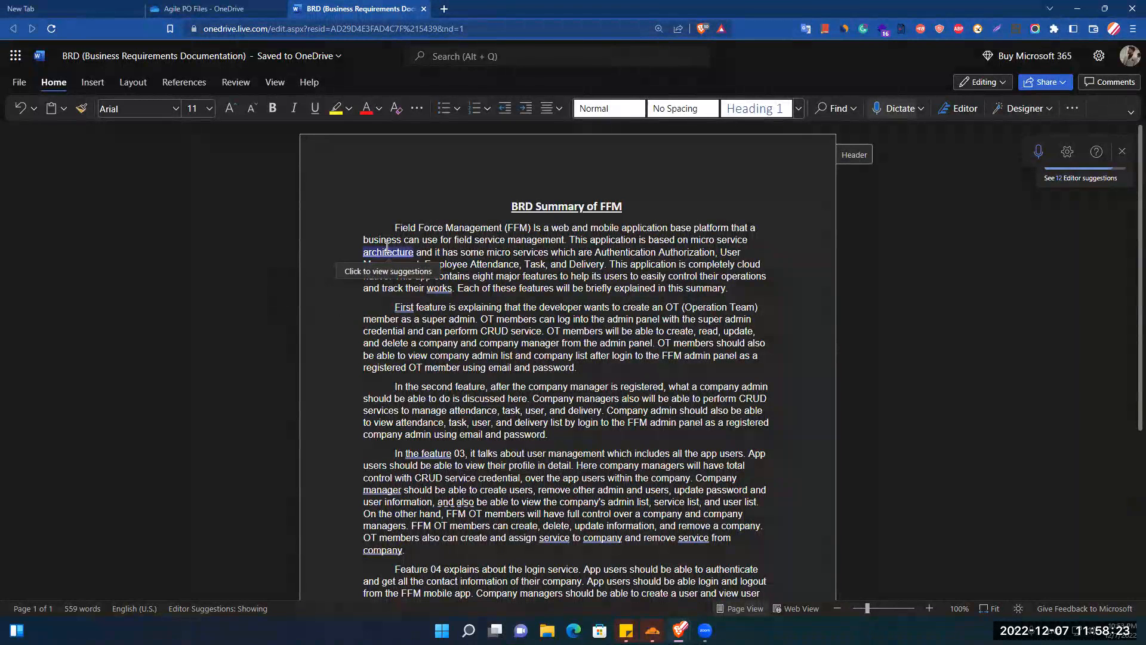
pyautogui.hotkey('ctrl', 'a')
pyautogui.hotkey('ctrl', 'c')
pyautogui.scroll(-1, 598, 456)
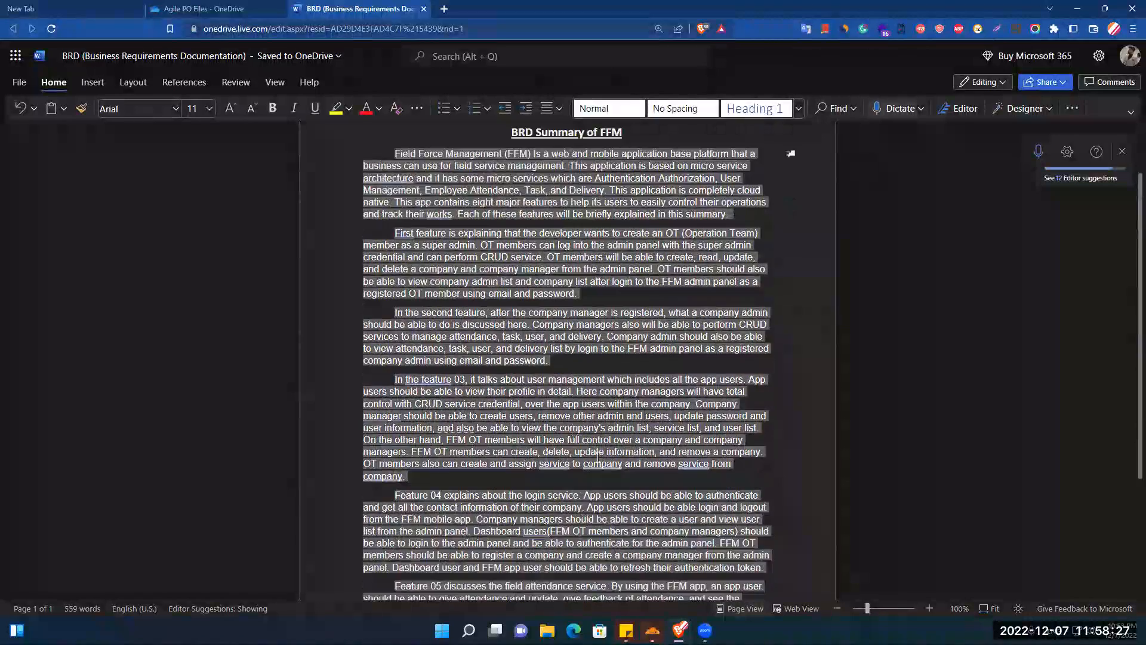
pyautogui.hotkey('ctrl', 'v')
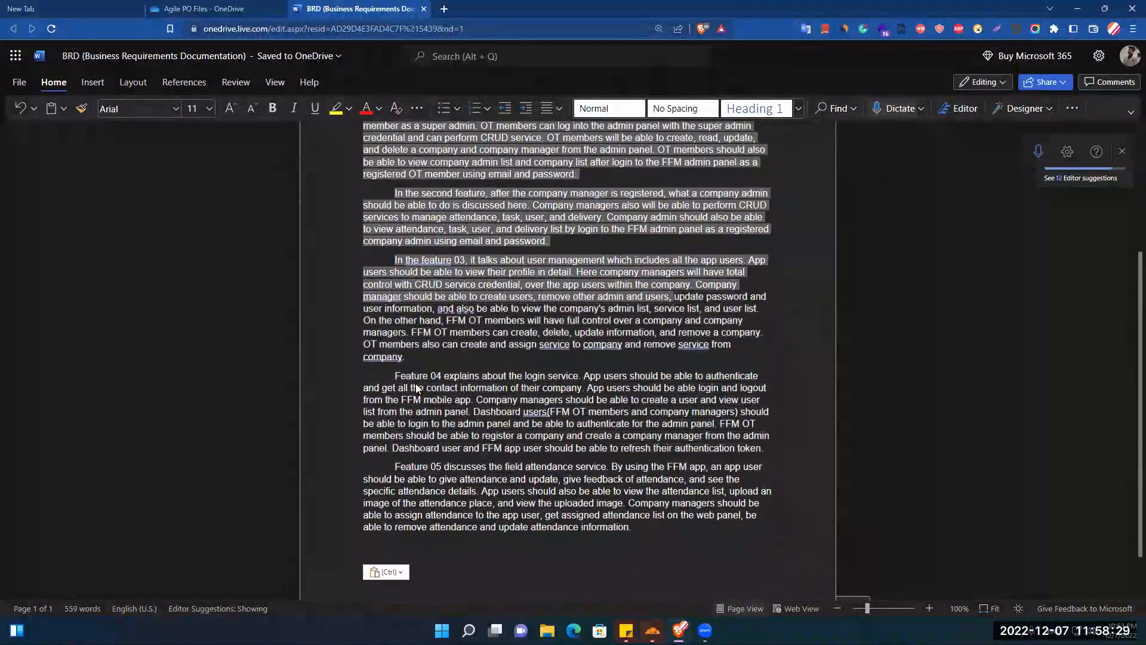
pyautogui.scroll(5, 537, 412)
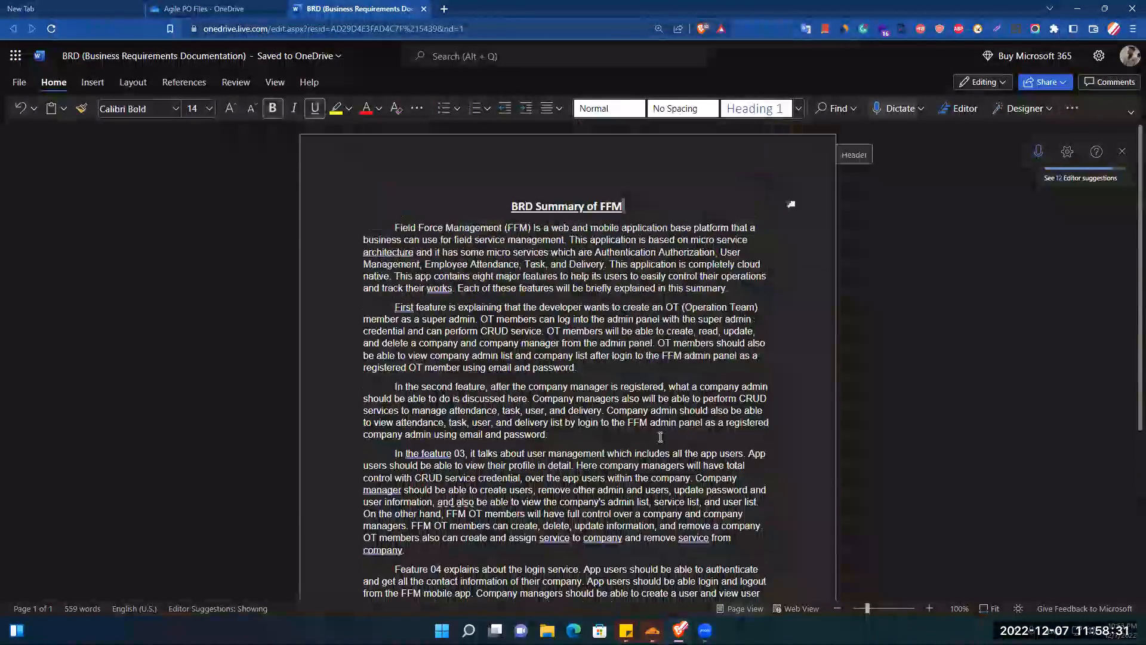
# Step: Justify all the body paragraphs below the title, leaving the title centred
pyautogui.hotkey('ctrl', 'a')
pyautogui.scroll(-4, 628, 483)
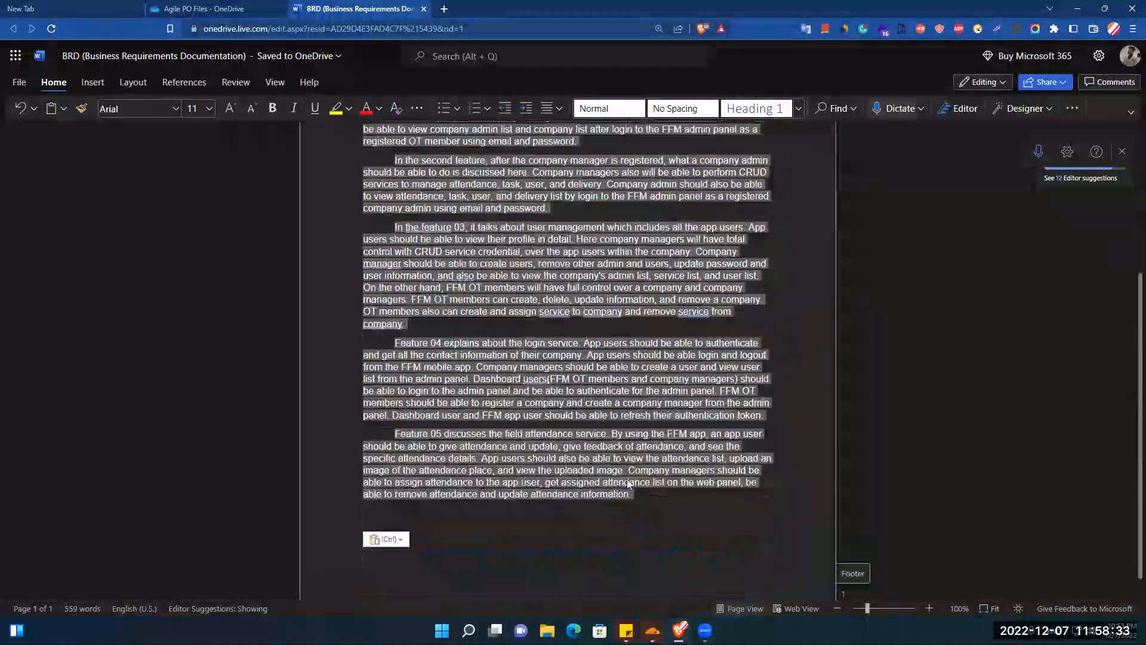
pyautogui.scroll(4, 628, 484)
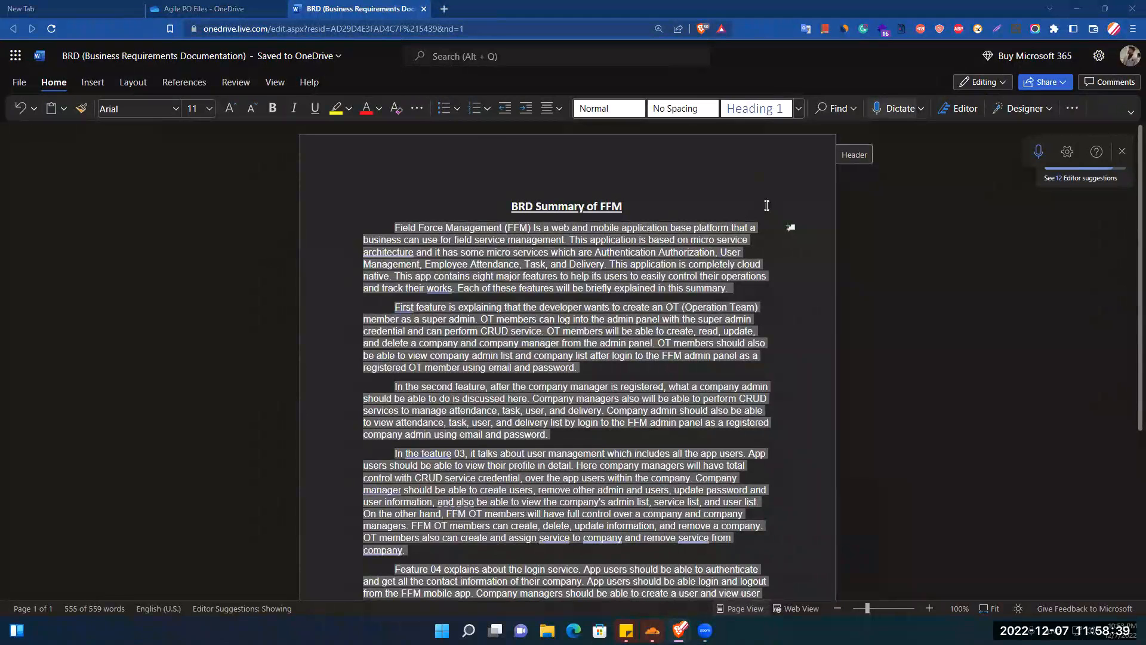
pyautogui.click(559, 109)
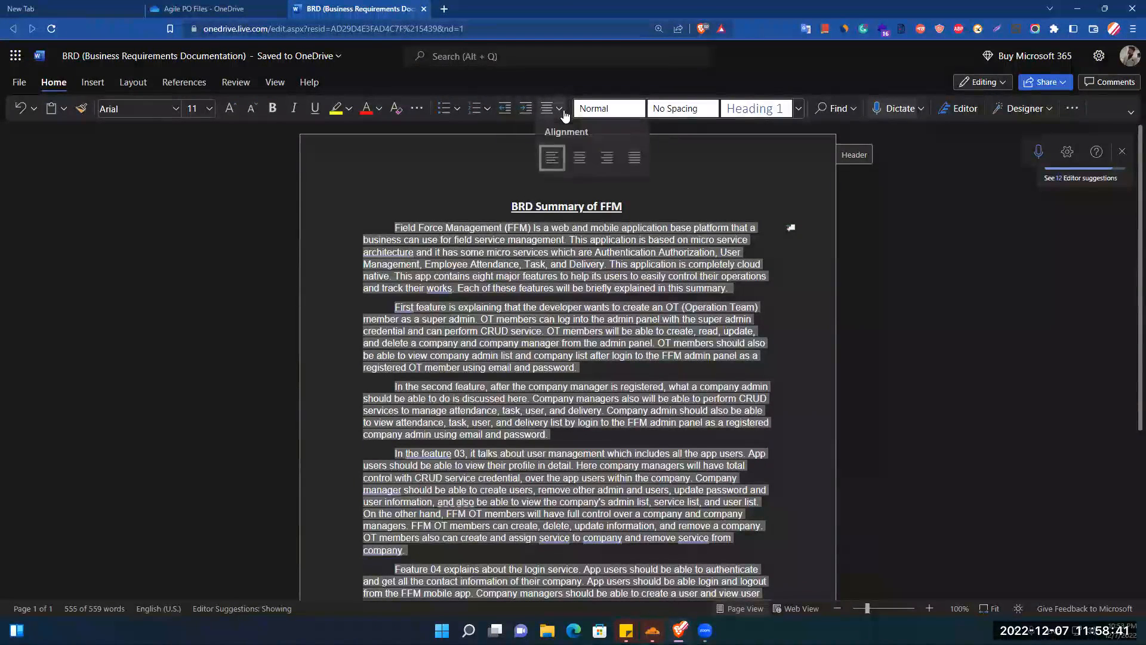
pyautogui.click(633, 158)
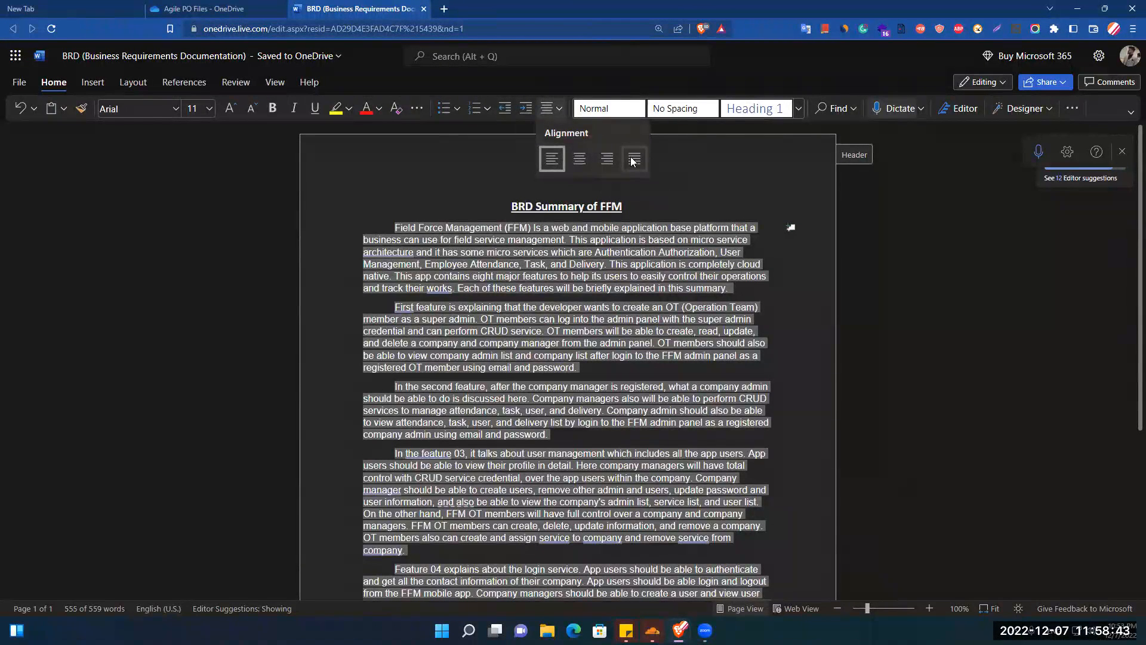
pyautogui.click(481, 197)
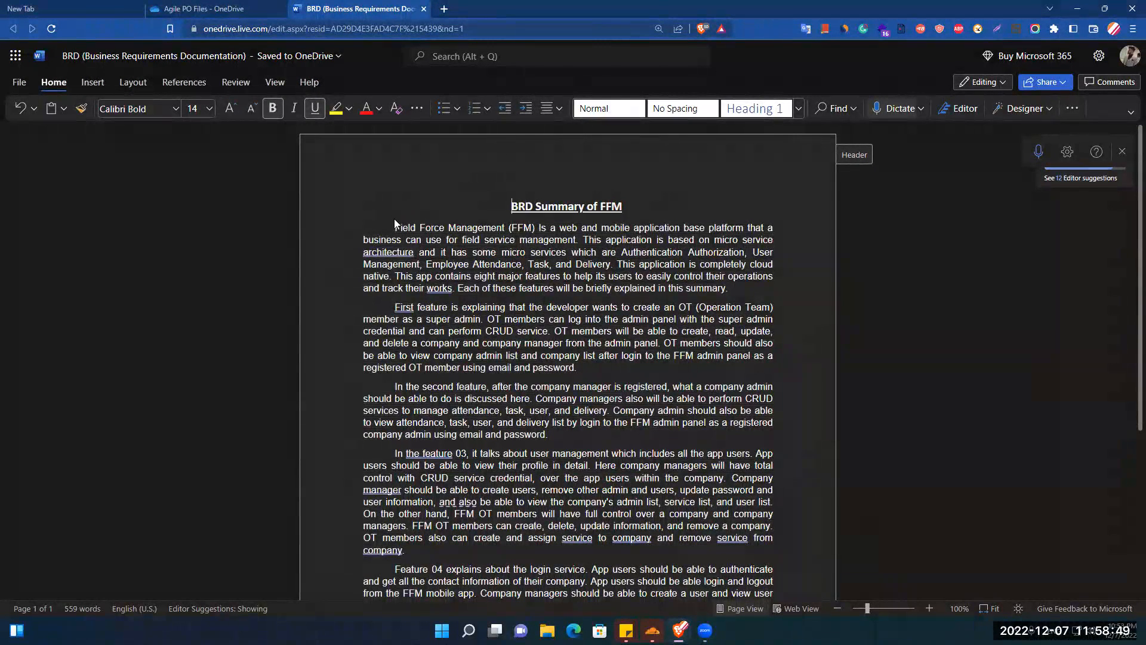
# Step: Change the font of all the body paragraphs below the title to Calibri
pyautogui.moveTo(394, 218); pyautogui.dragTo(777, 594)
pyautogui.hotkey('ctrl', 'v')
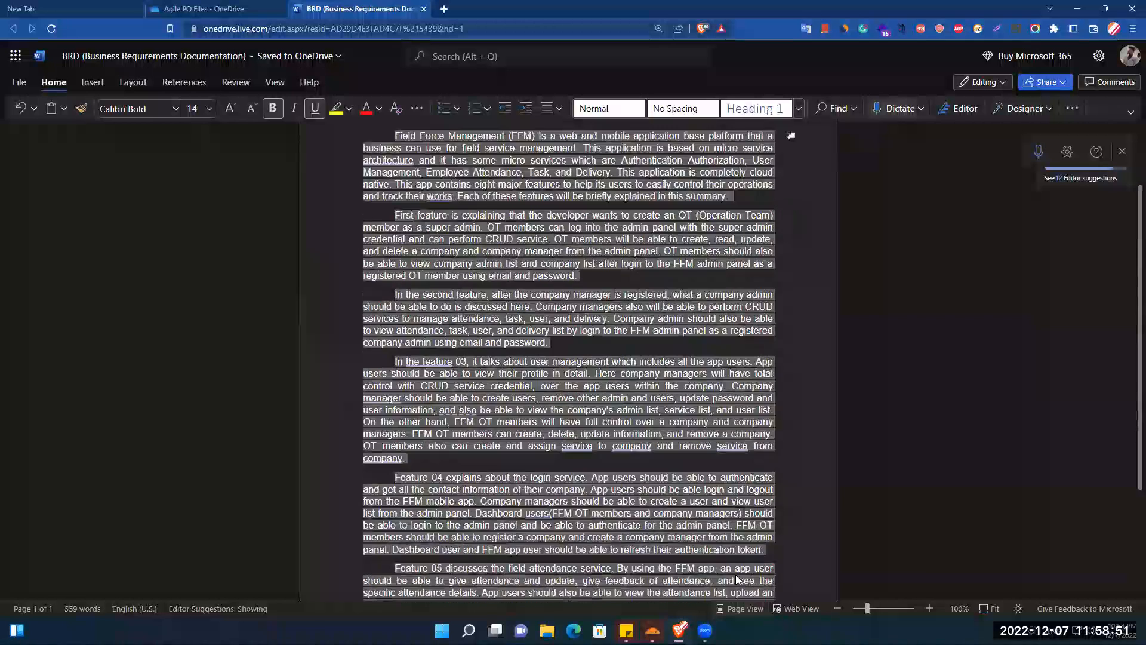
pyautogui.click(175, 104)
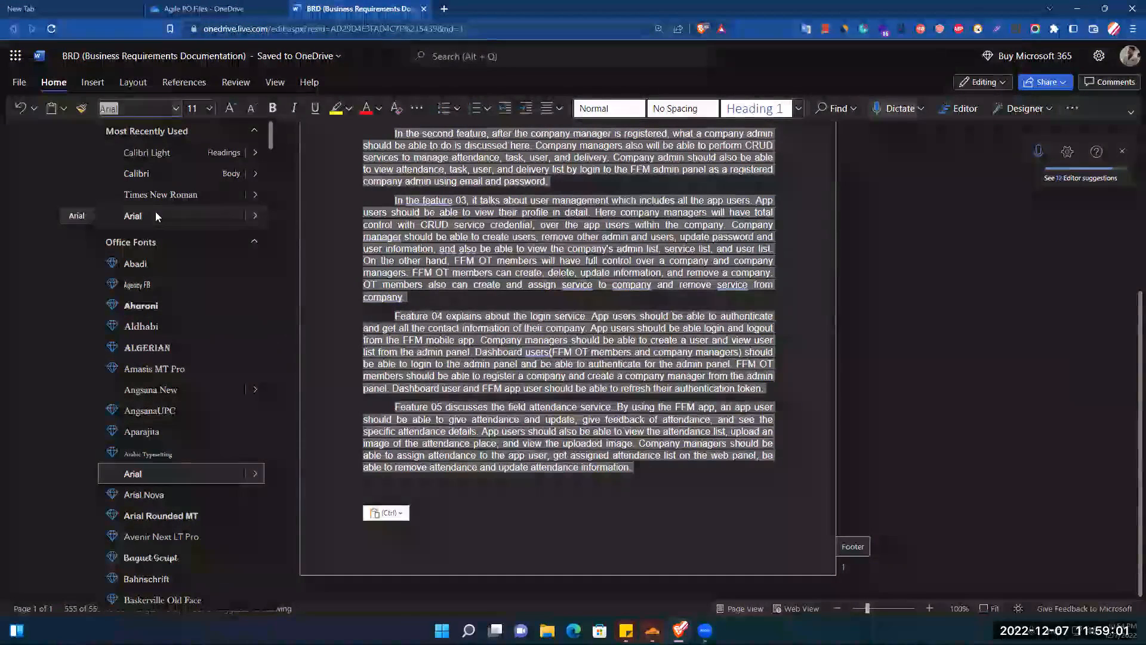
pyautogui.click(144, 179)
pyautogui.click(519, 459)
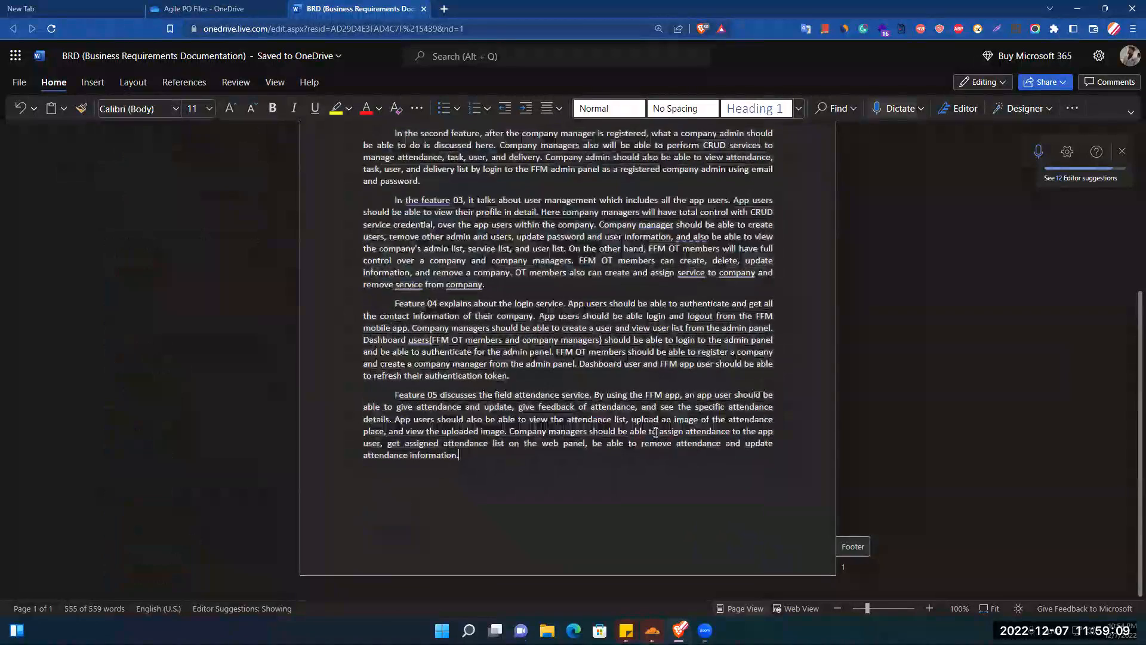
# Step: Set the font size of all the body paragraphs below the title to 14
pyautogui.scroll(5, 374, 216)
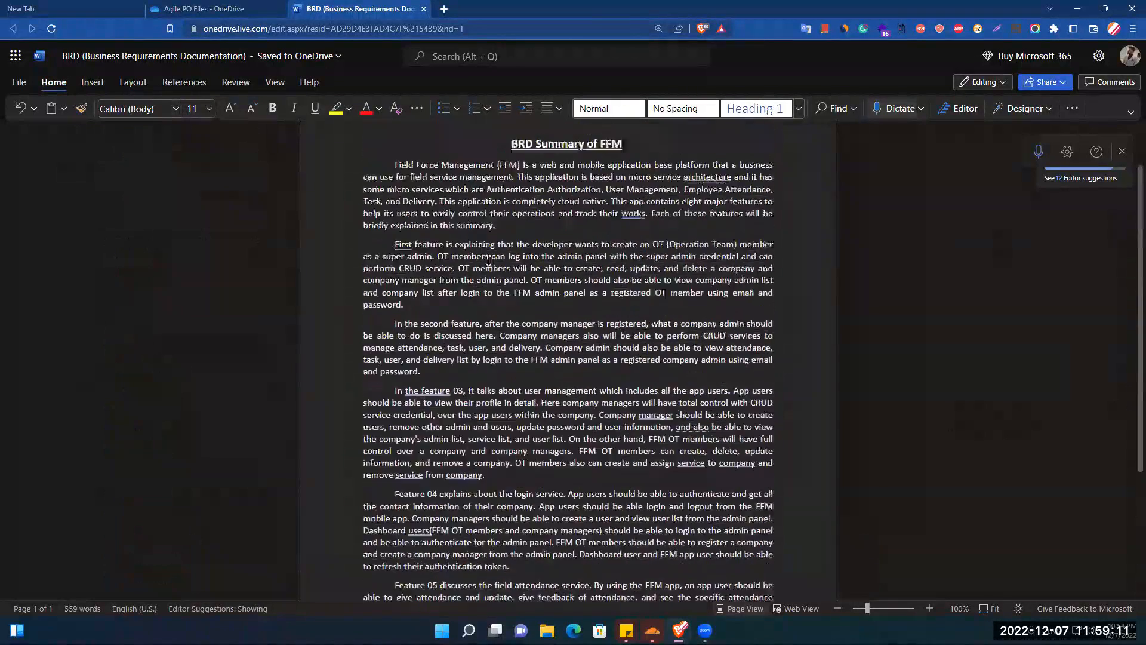
pyautogui.moveTo(393, 227); pyautogui.dragTo(563, 594)
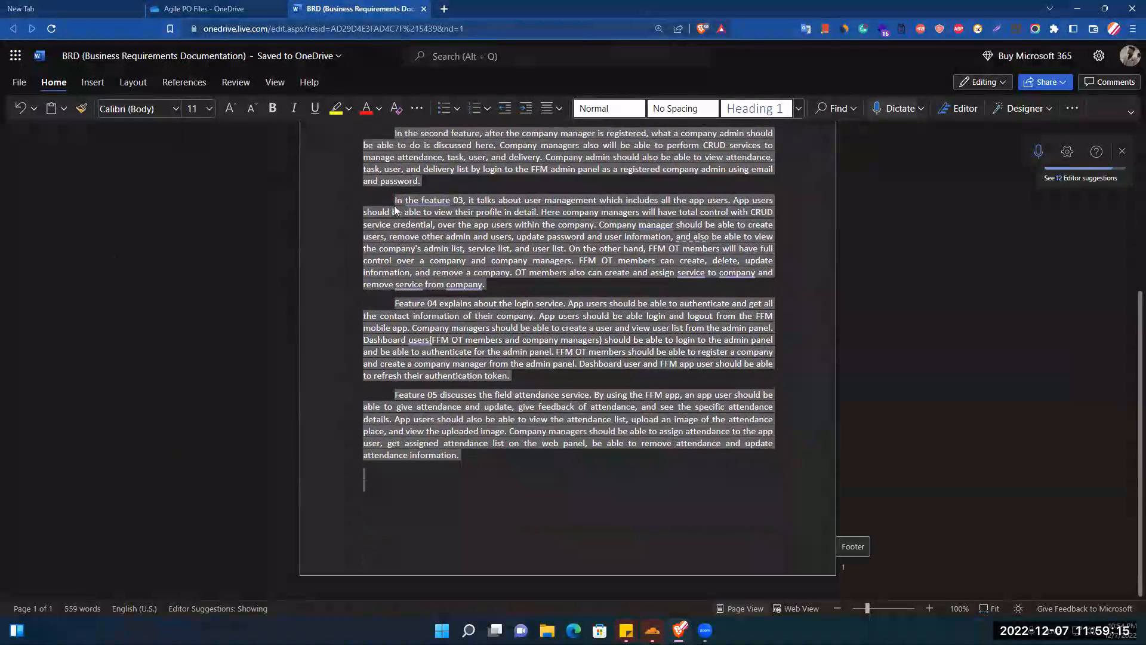
pyautogui.click(209, 109)
pyautogui.click(199, 233)
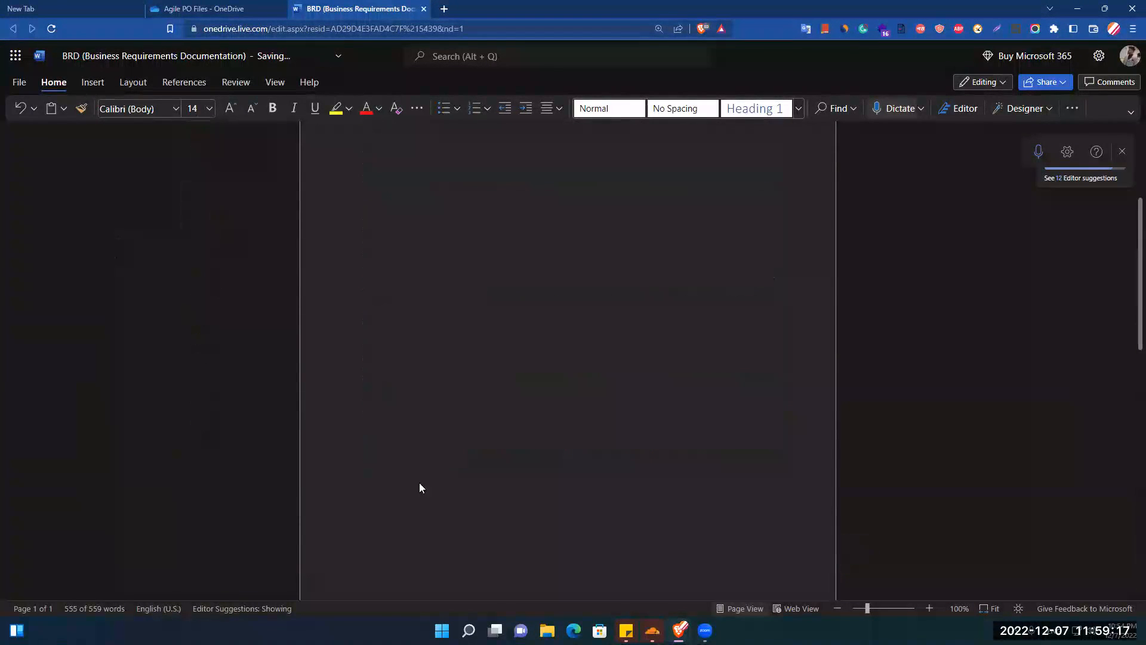
pyautogui.scroll(4, 1127, 433)
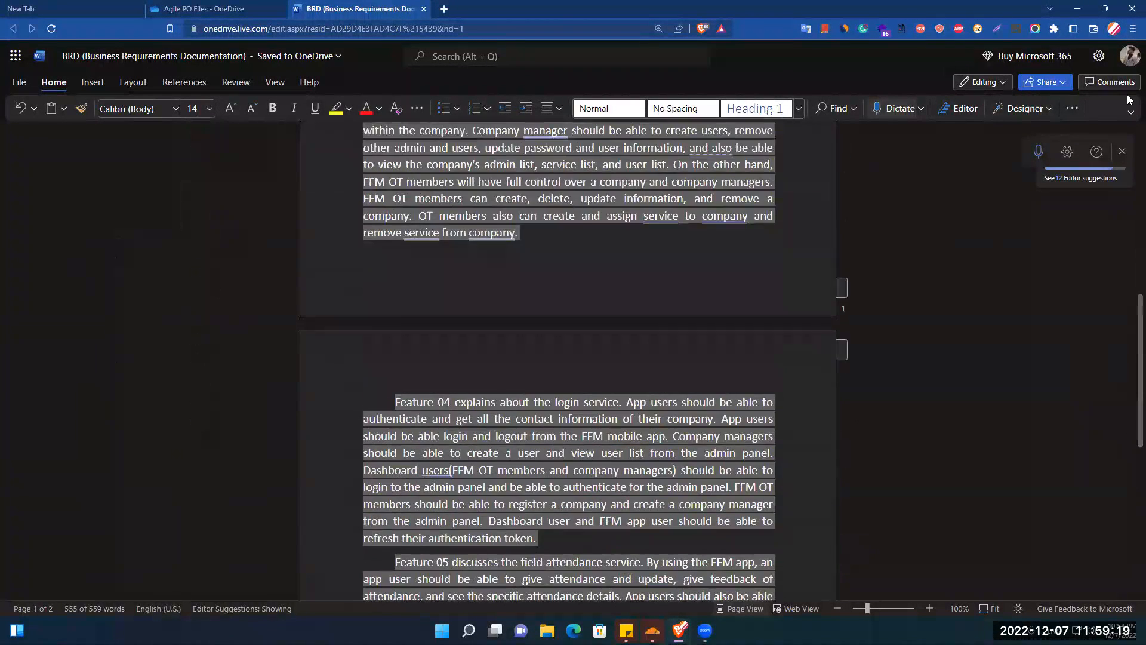
pyautogui.hotkey('ctrl', 'Home')
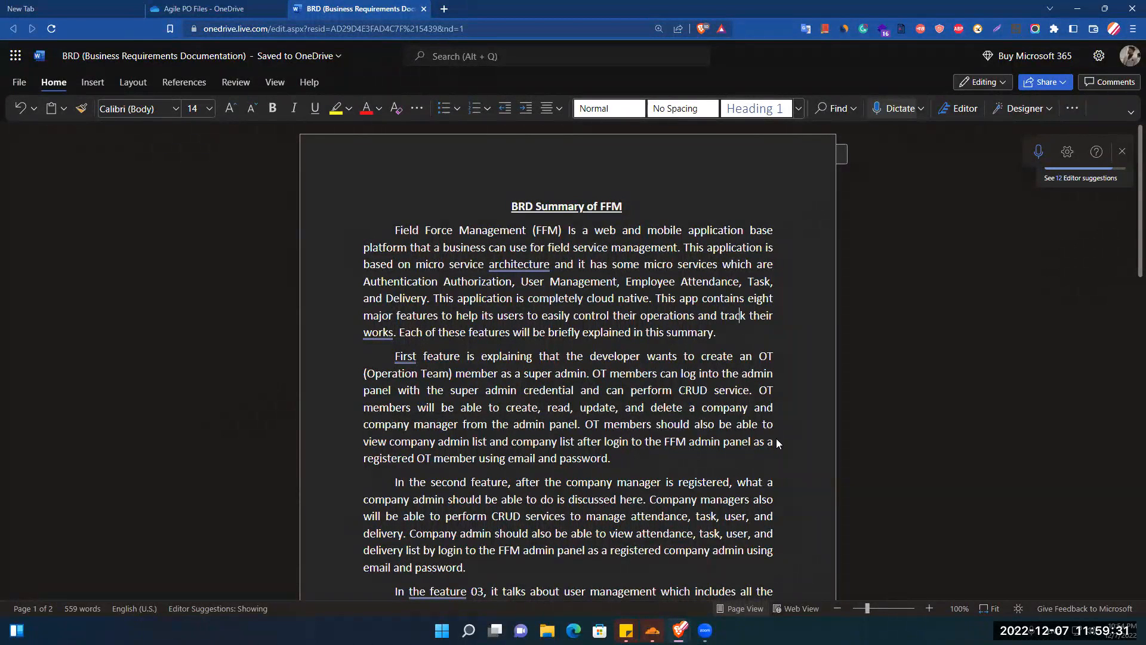
# Step: Split the Feature 05 paragraph before "By using the FFM app", "App users should also" and "Company managers", and format the four parts as a bulleted list
pyautogui.scroll(-3, 776, 442)
pyautogui.scroll(-3, 776, 441)
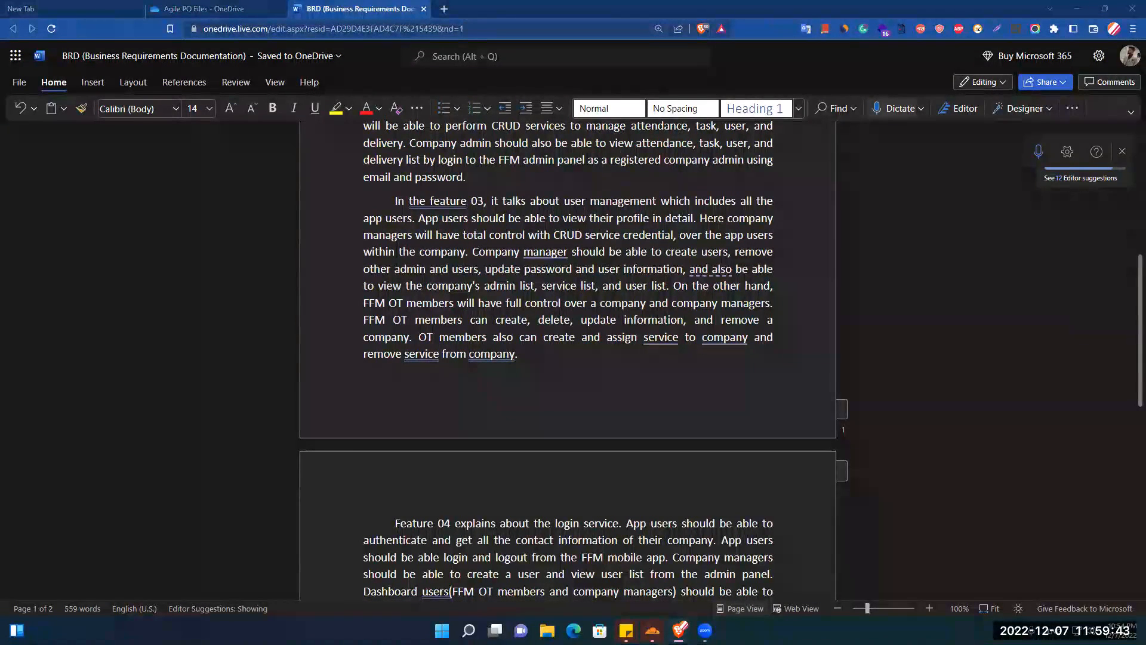
pyautogui.scroll(-10, 599, 248)
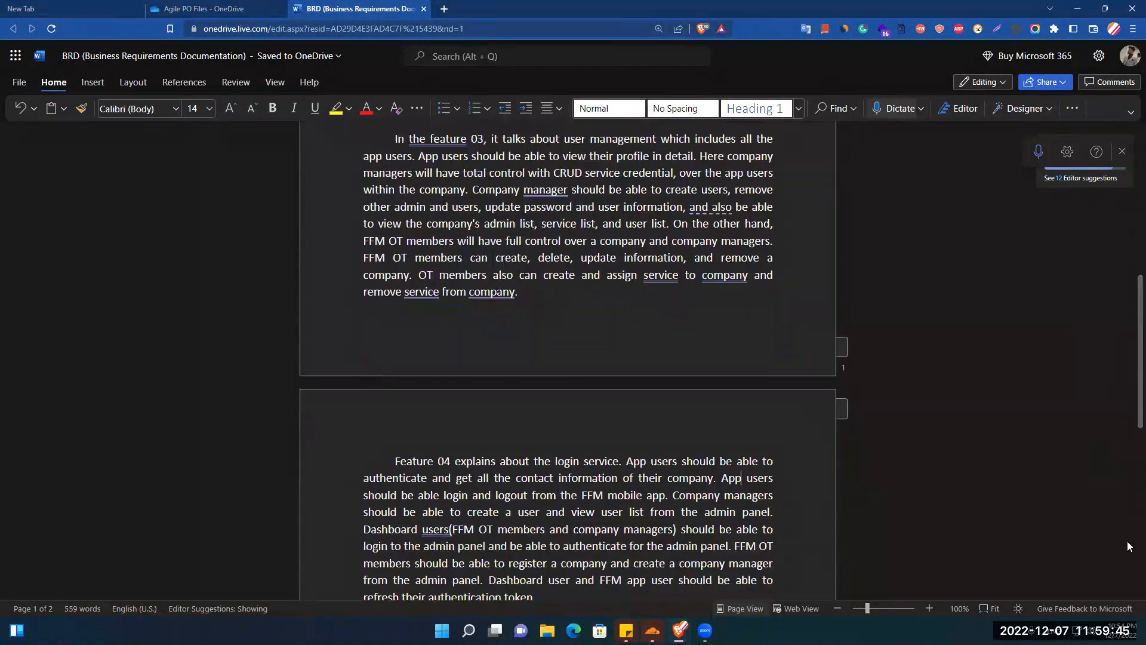
pyautogui.scroll(2, 609, 290)
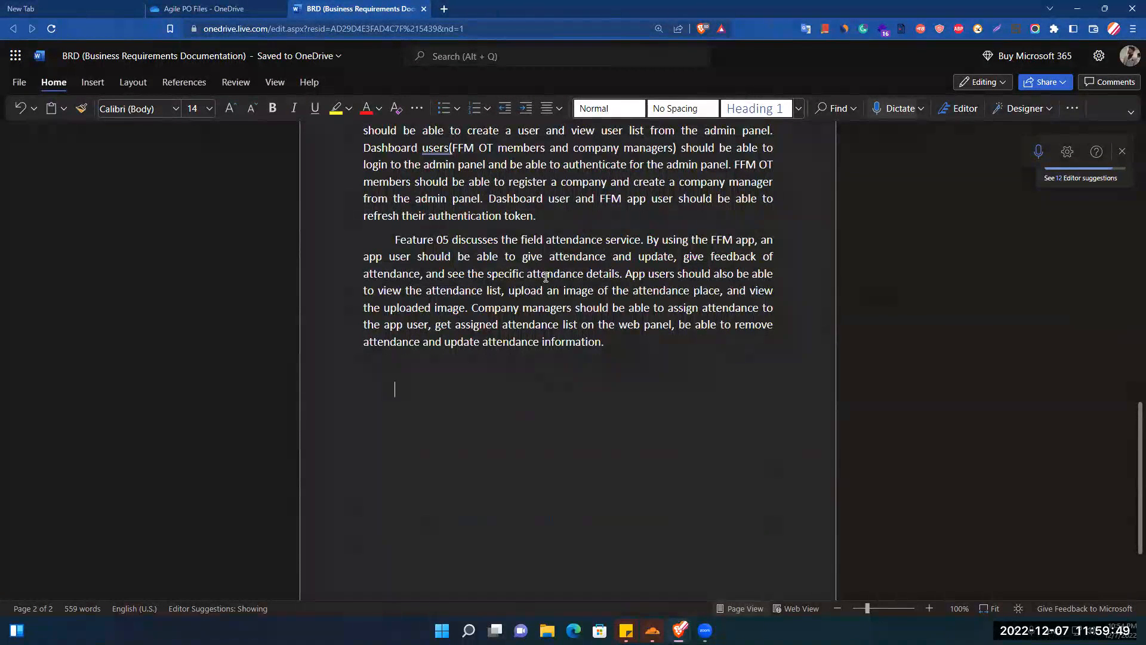
pyautogui.click(651, 322)
pyautogui.click(648, 239)
pyautogui.press('Return')
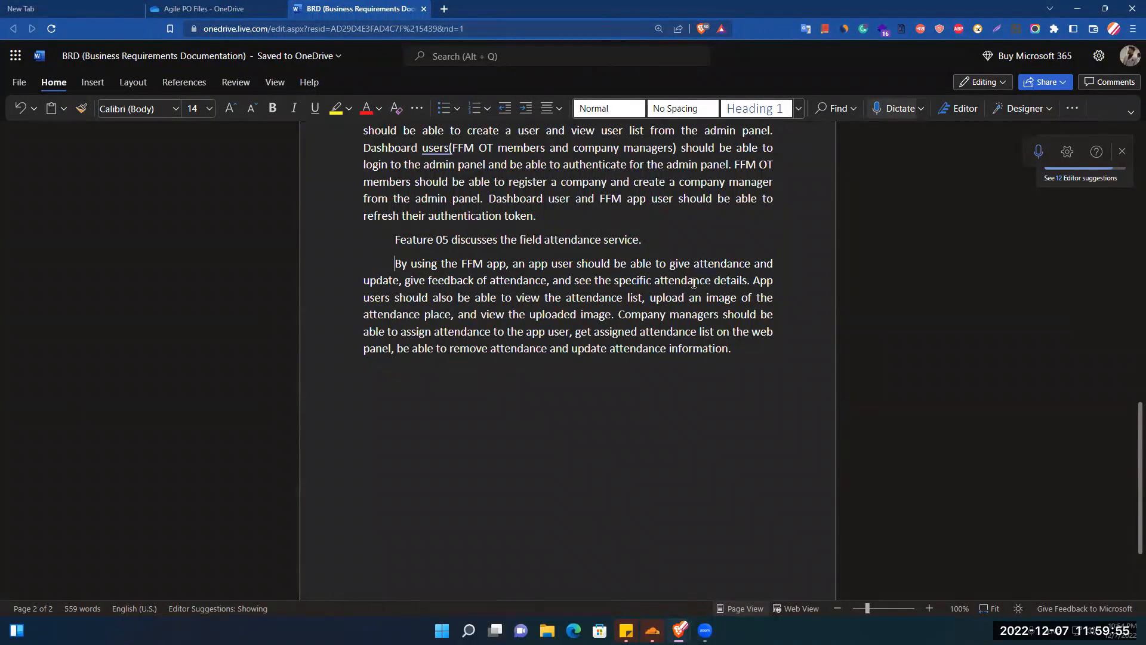
pyautogui.click(751, 283)
pyautogui.press('Return')
pyautogui.click(669, 322)
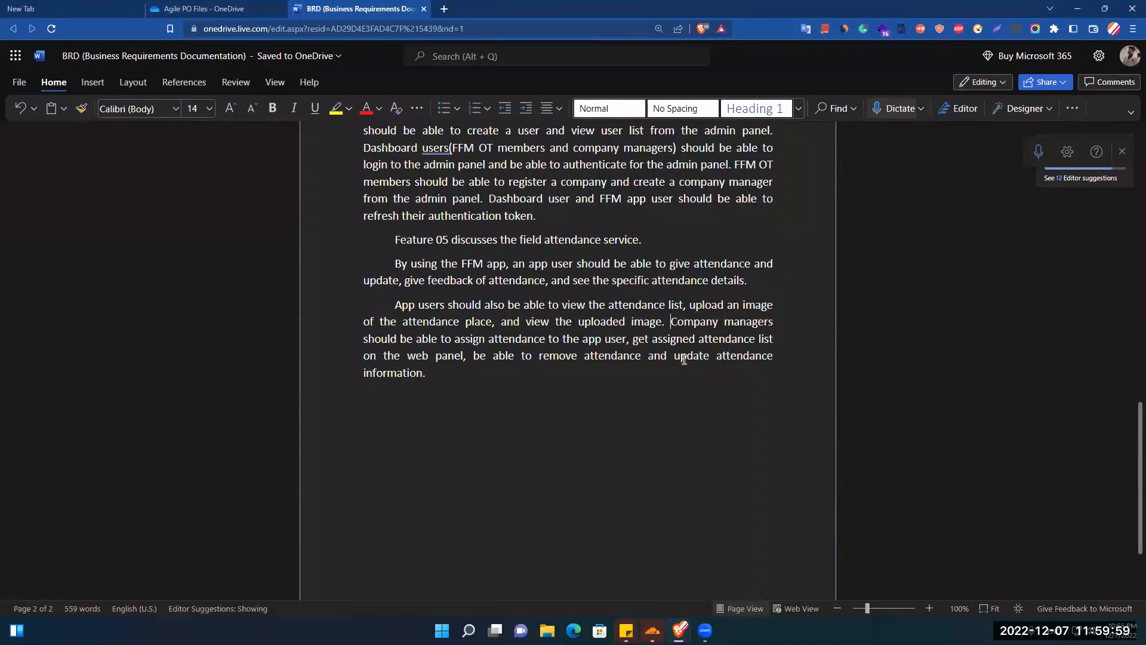
pyautogui.press('Return')
pyautogui.moveTo(535, 382); pyautogui.dragTo(385, 241)
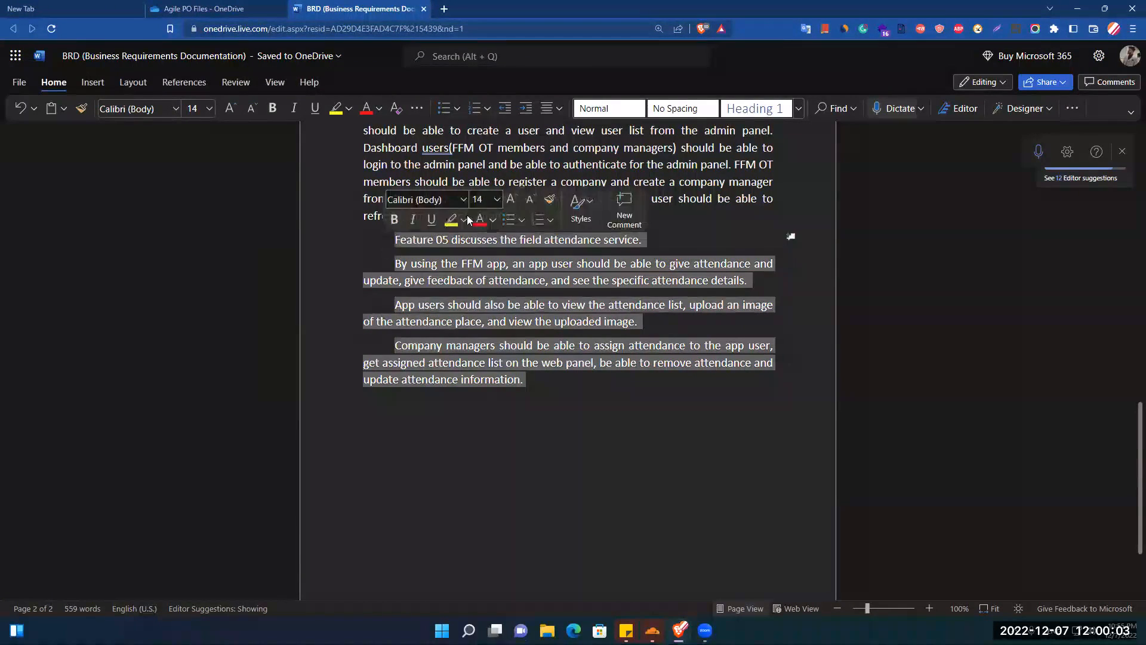
pyautogui.click(444, 109)
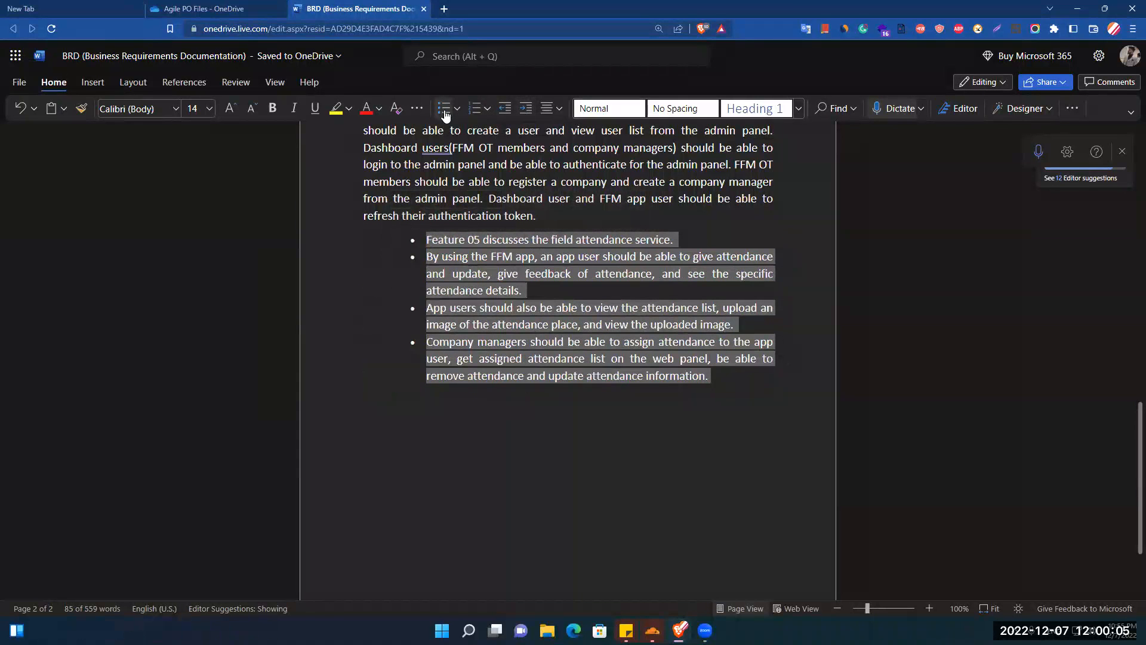
# Step: Change the four Feature 05 bullet points to a numbered list
pyautogui.click(413, 386)
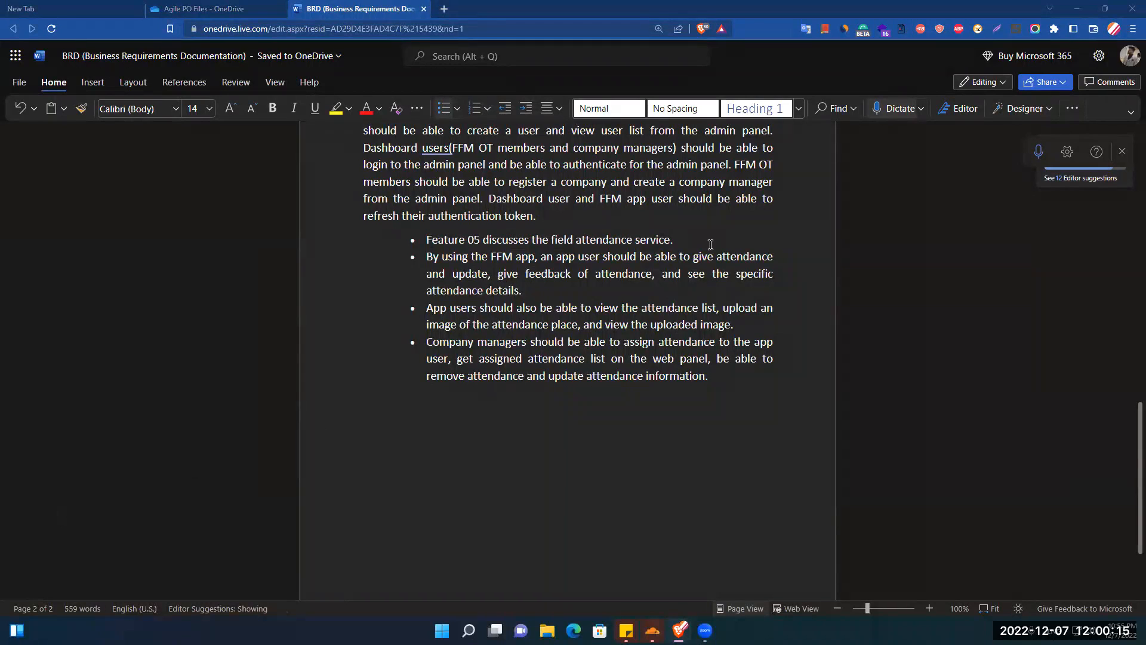
pyautogui.click(474, 108)
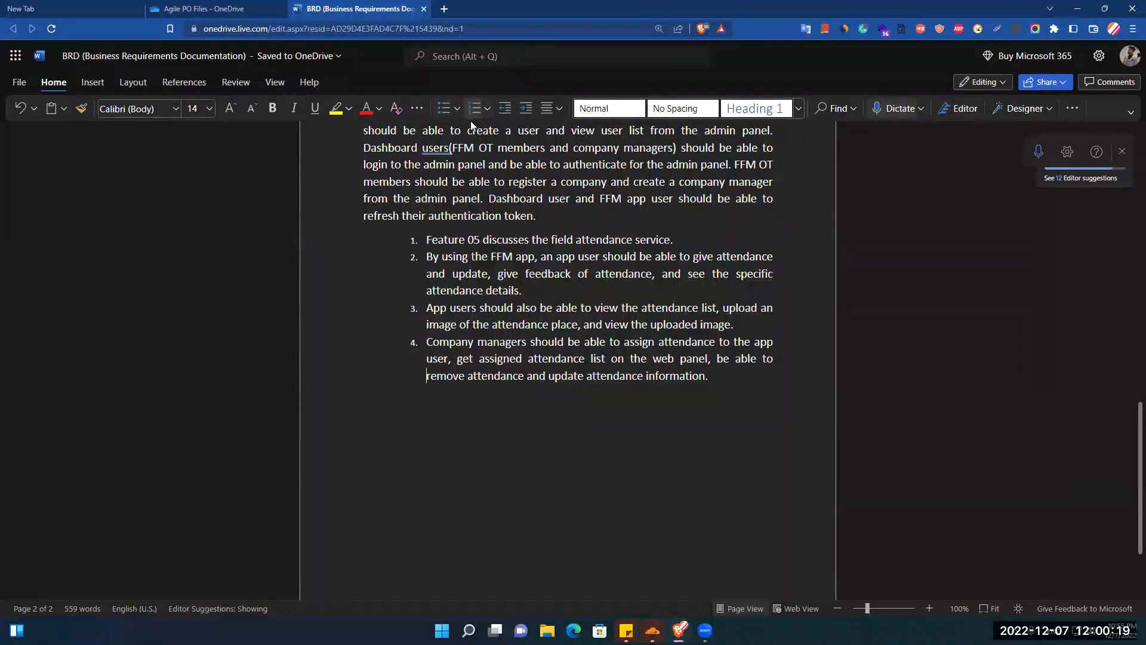
pyautogui.press('Return')
pyautogui.press('Return')
pyautogui.press('BackSpace')
pyautogui.press('BackSpace')
# Step: Format all four Feature 05 points as a bulleted list with arrowhead bullets
pyautogui.moveTo(691, 371); pyautogui.dragTo(792, 235)
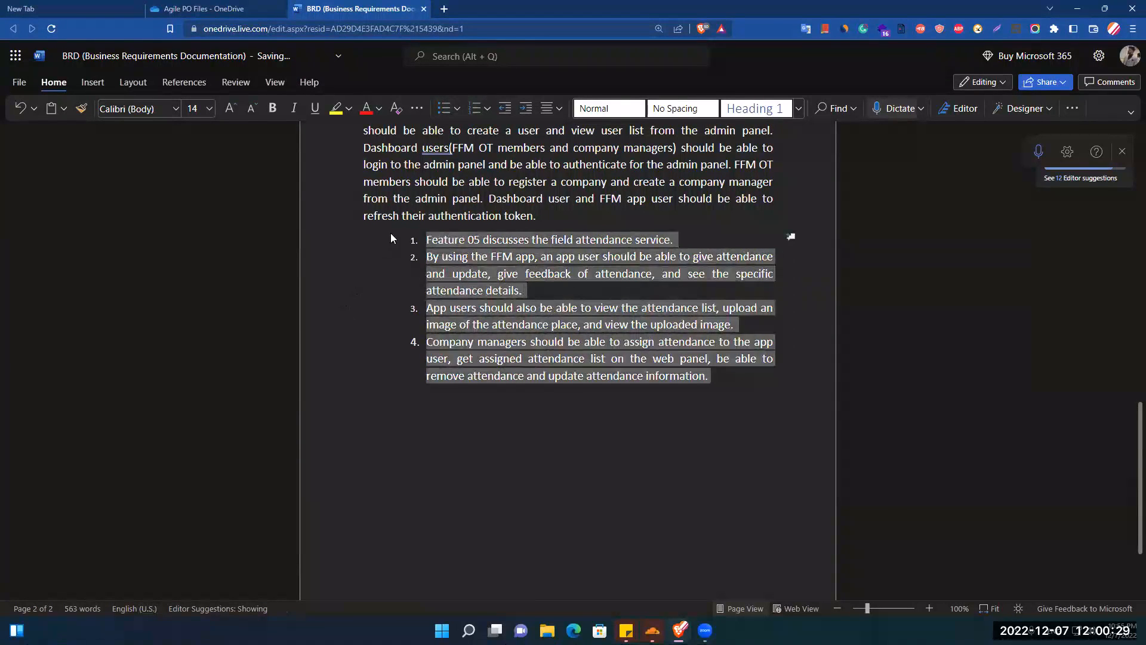
pyautogui.click(458, 109)
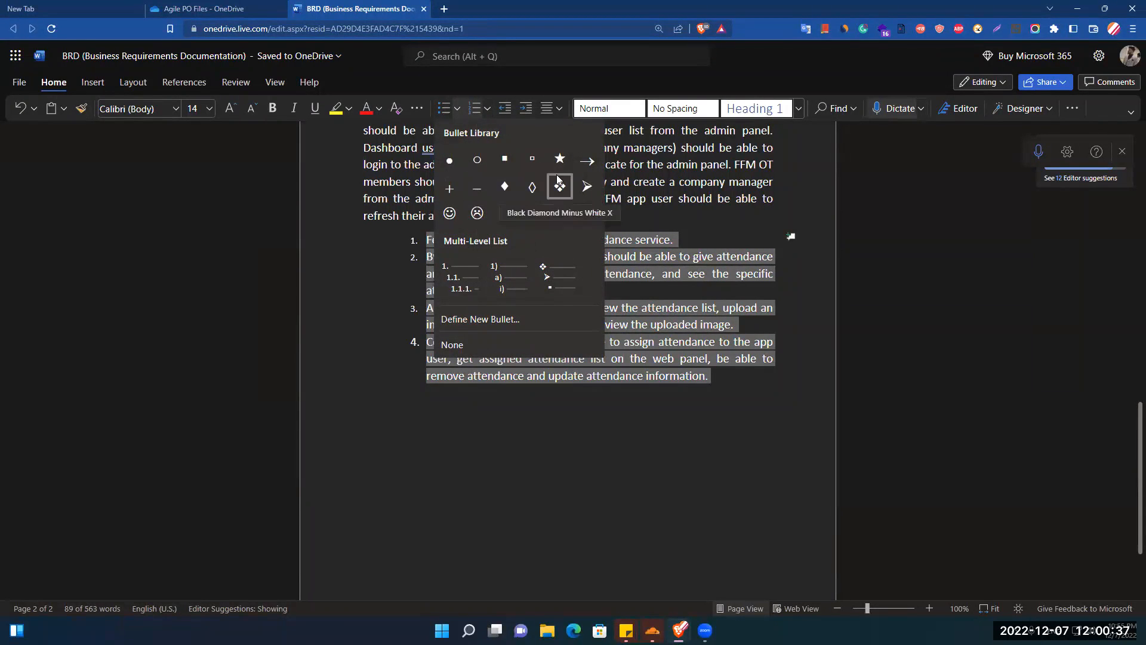
pyautogui.click(580, 196)
pyautogui.click(413, 306)
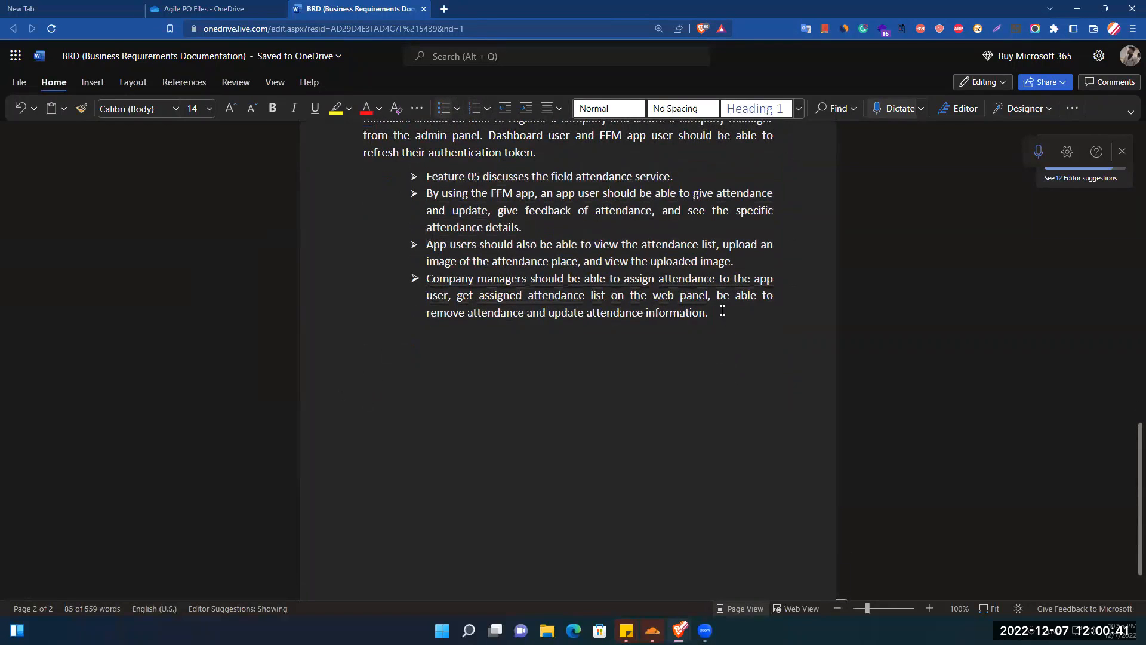
pyautogui.hotkey('ctrl', 'End')
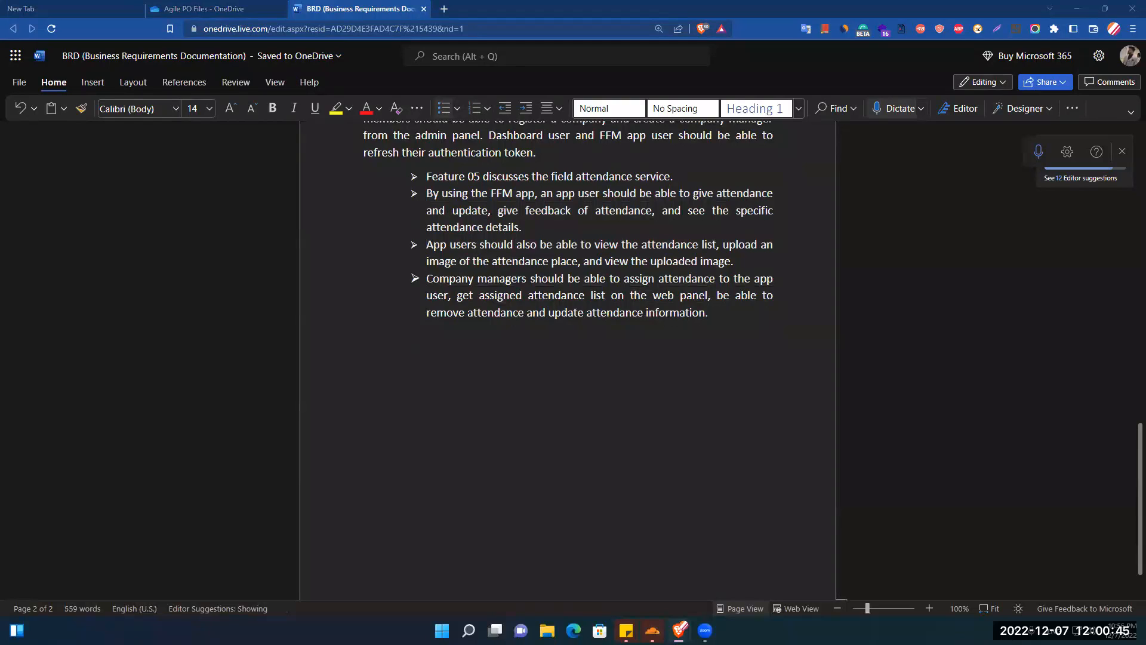
# Step: Try the Normal style on the last Feature 05 bullet point and undo it
pyautogui.scroll(8, 1127, 465)
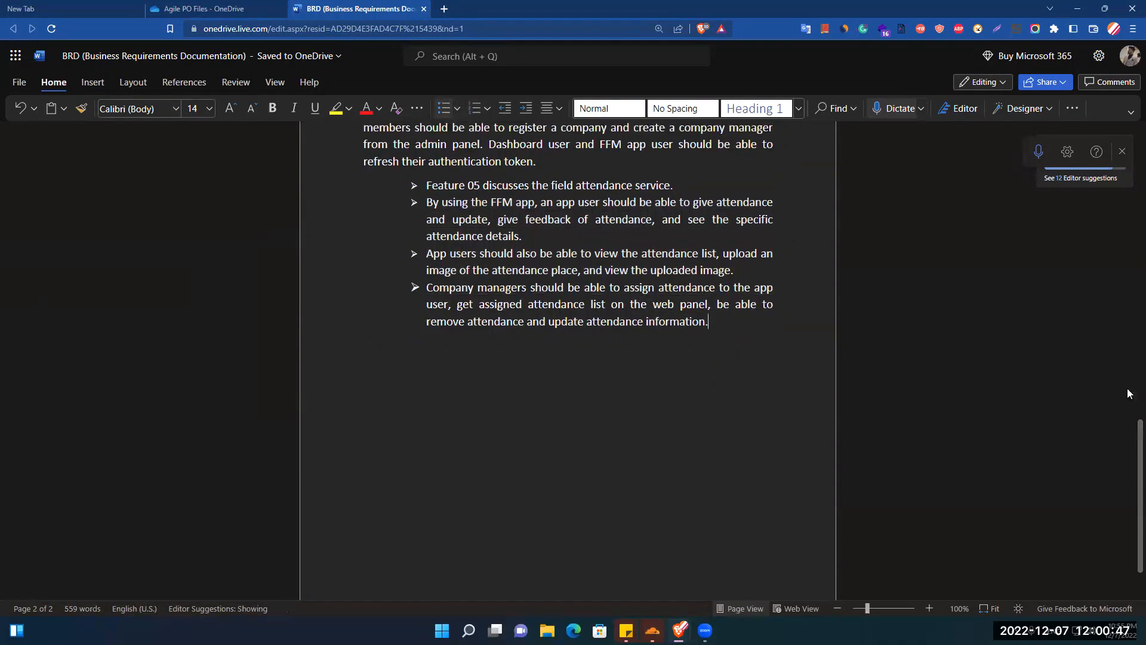
pyautogui.scroll(-3, 1127, 386)
pyautogui.scroll(-3, 1128, 386)
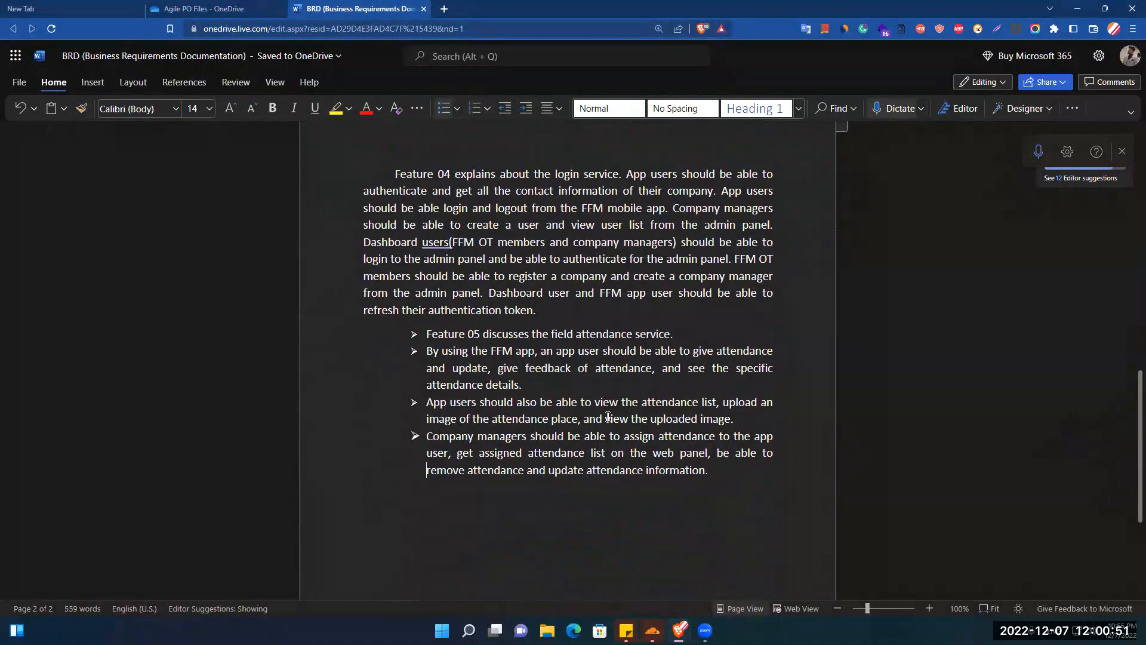
pyautogui.click(619, 110)
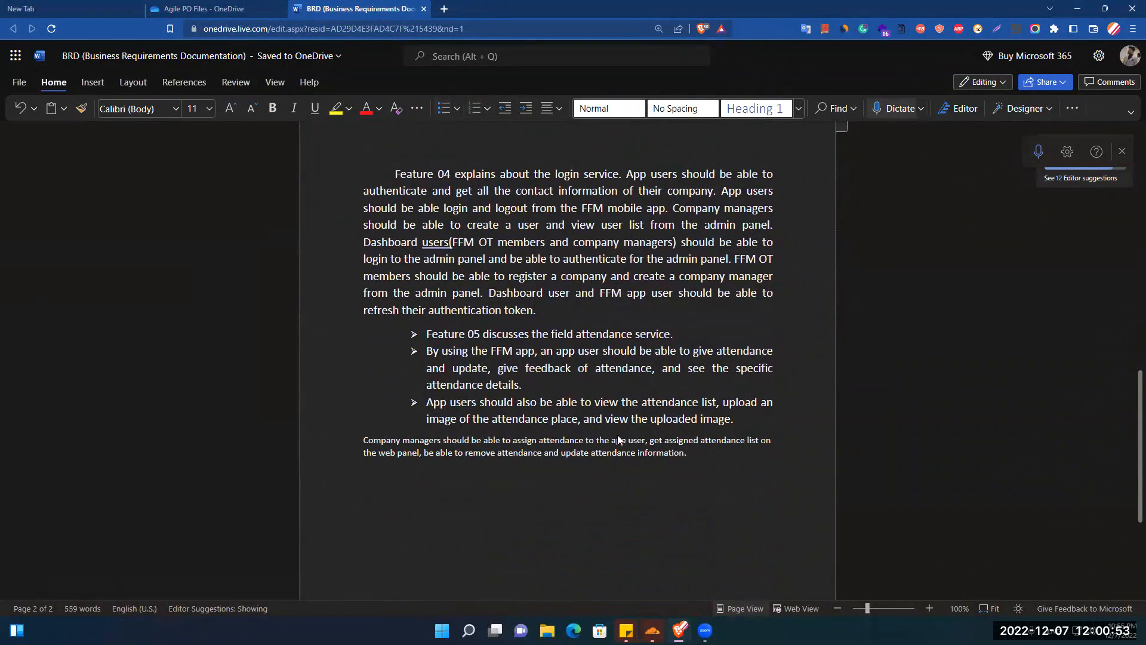
pyautogui.hotkey('ctrl', 'z')
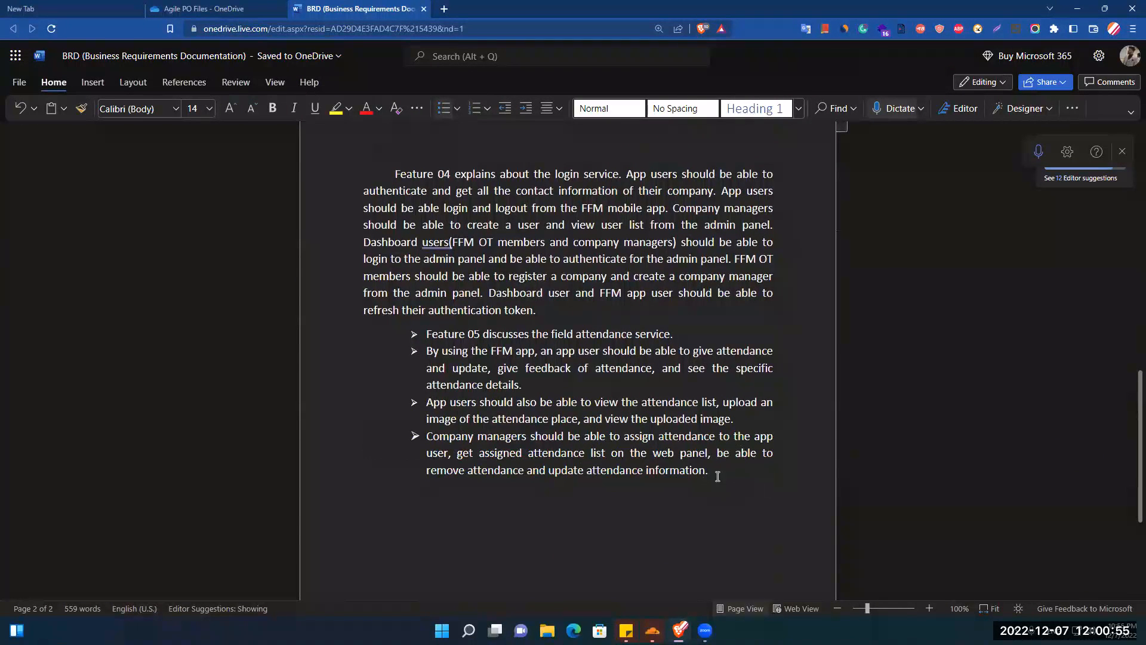
pyautogui.scroll(-2, 1133, 441)
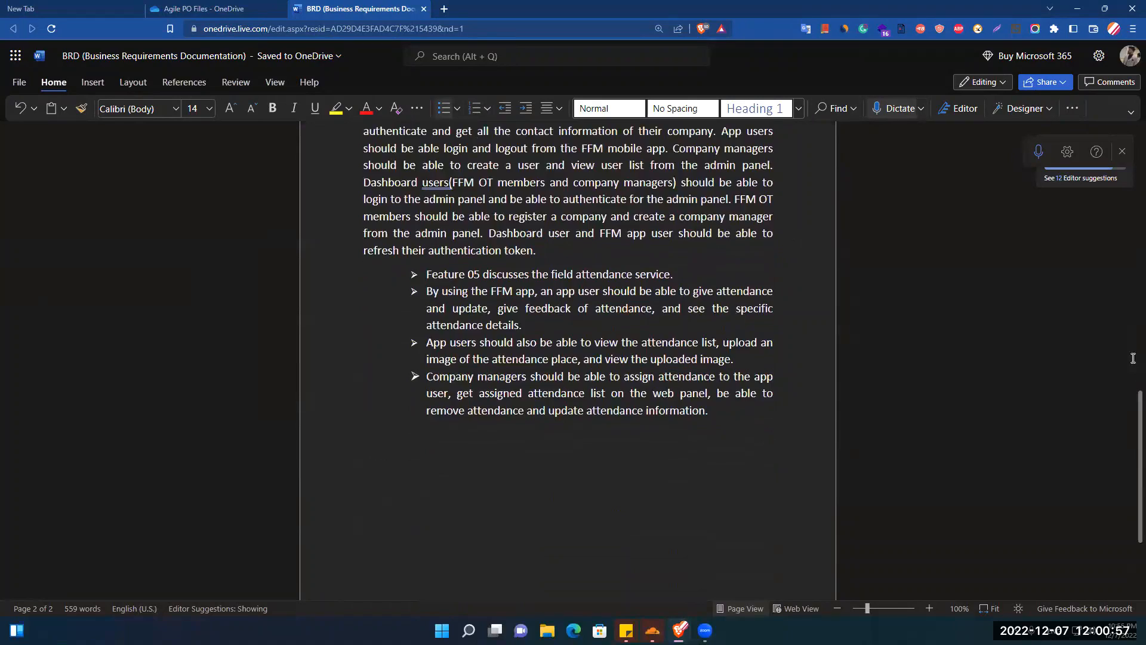
# Step: Try the No Spacing style on all body text below the title and undo it
pyautogui.scroll(15, 1133, 359)
pyautogui.moveTo(391, 230); pyautogui.dragTo(721, 562)
pyautogui.click(674, 107)
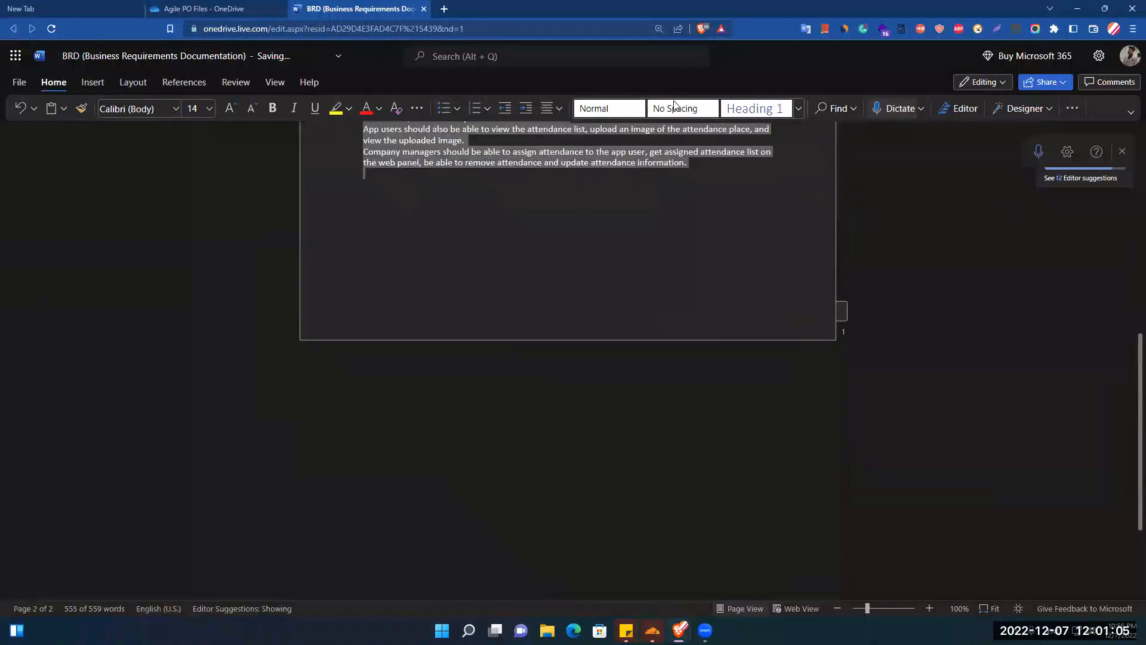
pyautogui.hotkey('ctrl', 'z')
# Step: Reapply the No Spacing style to the selected body text and undo the style changes
pyautogui.click(801, 114)
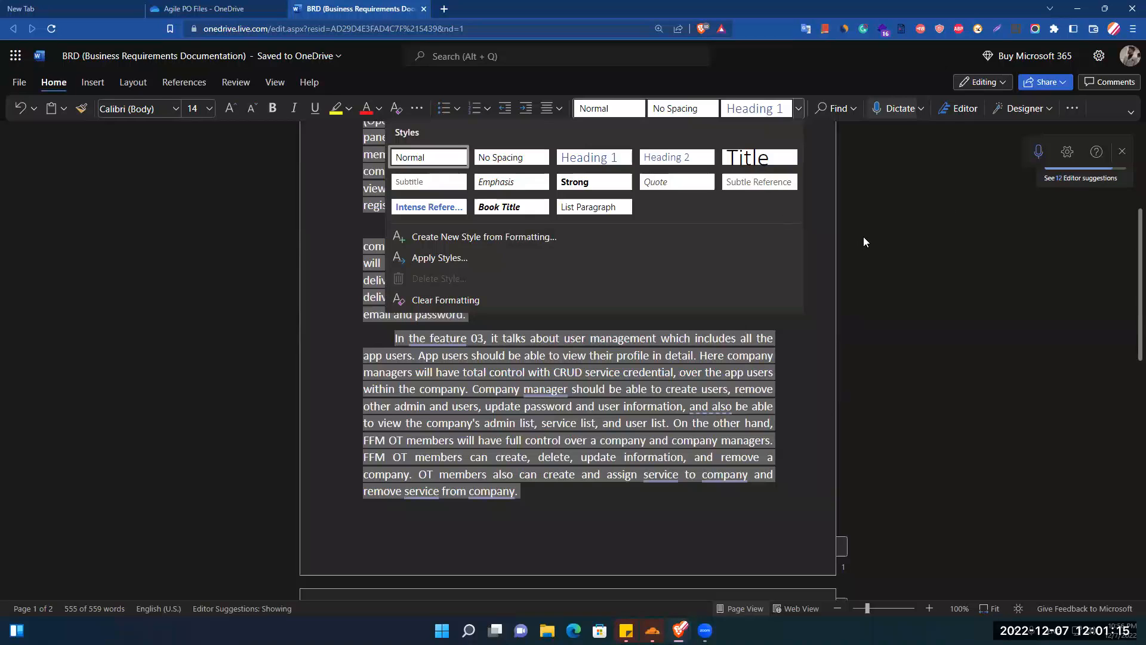
pyautogui.click(889, 237)
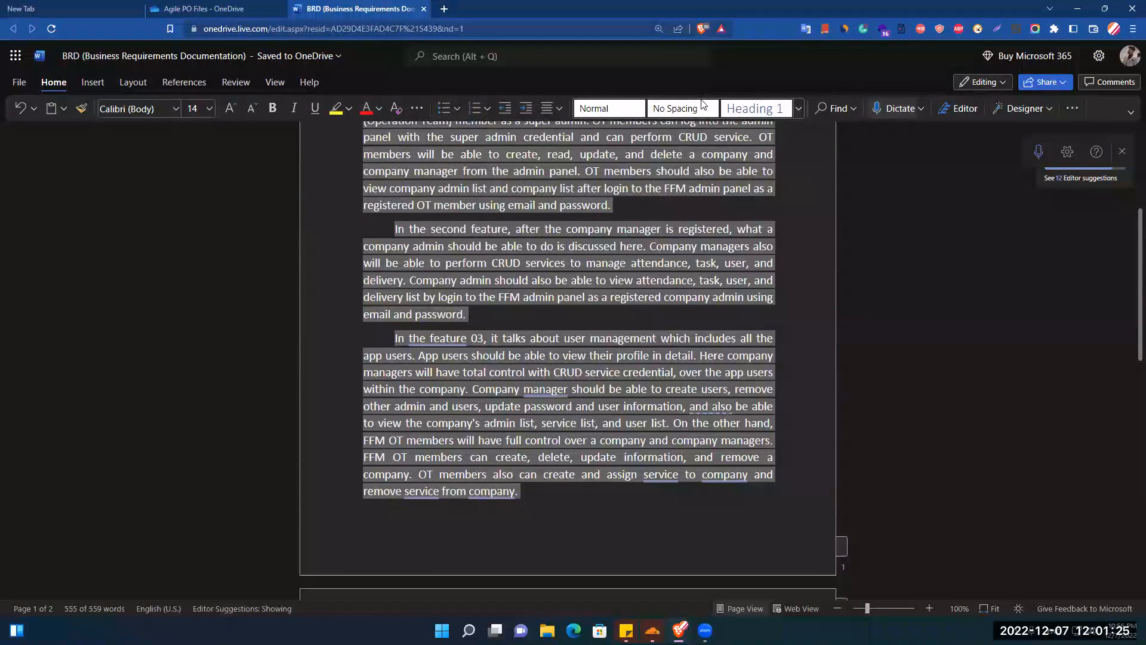
pyautogui.scroll(4, 535, 302)
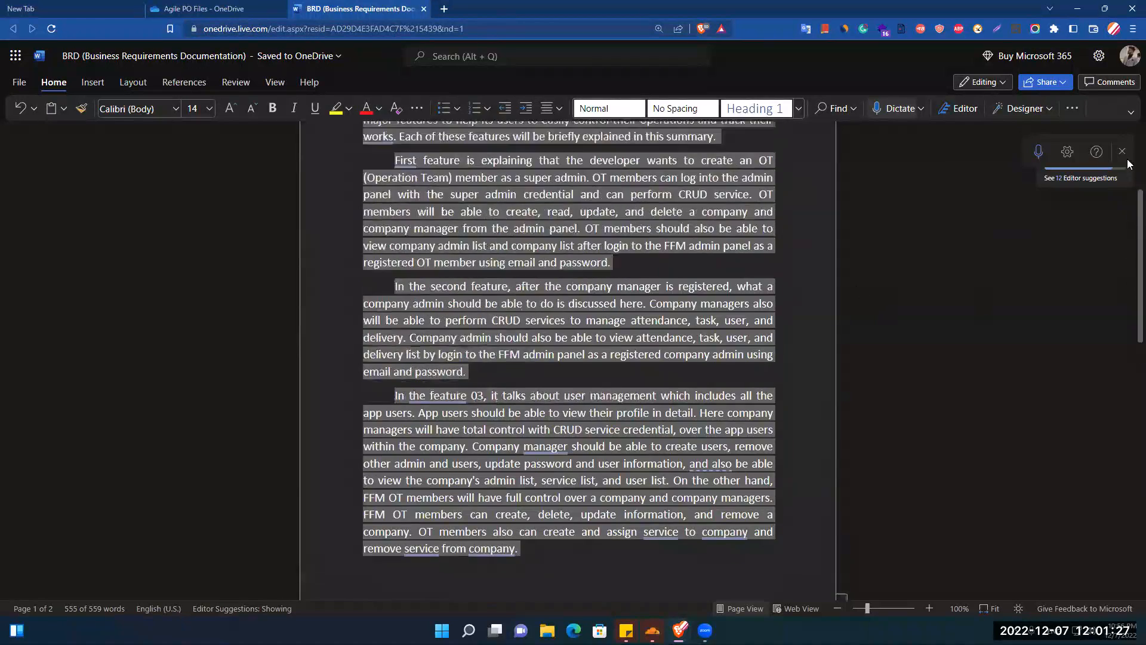
pyautogui.click(684, 110)
pyautogui.scroll(-2, 331, 299)
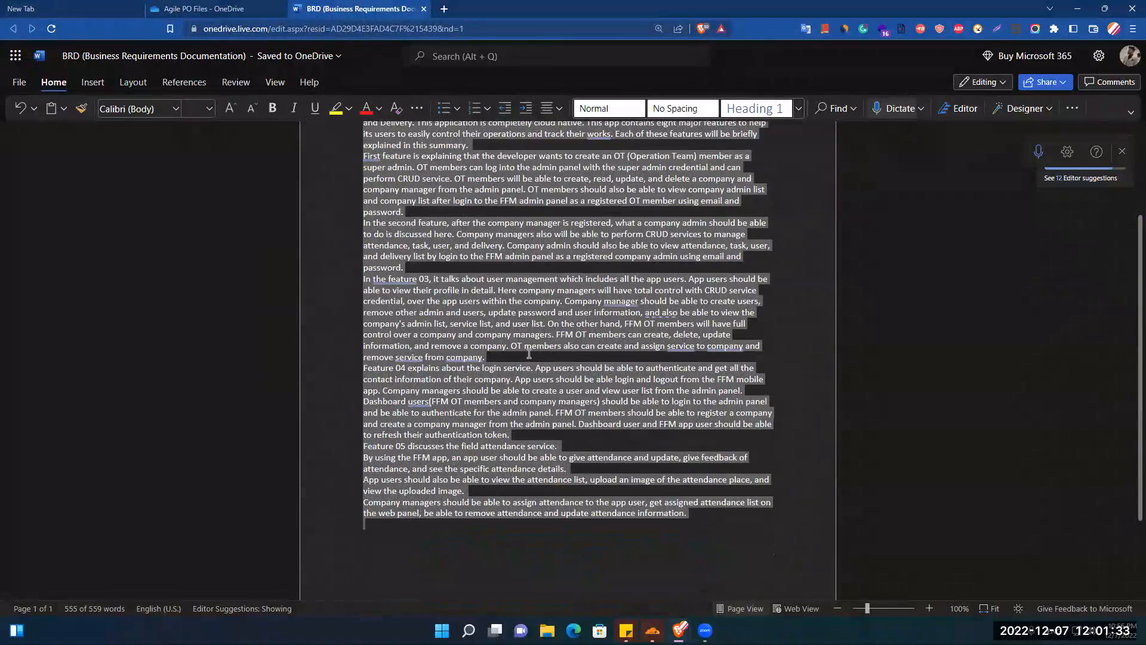
pyautogui.hotkey('ctrl', 'z')
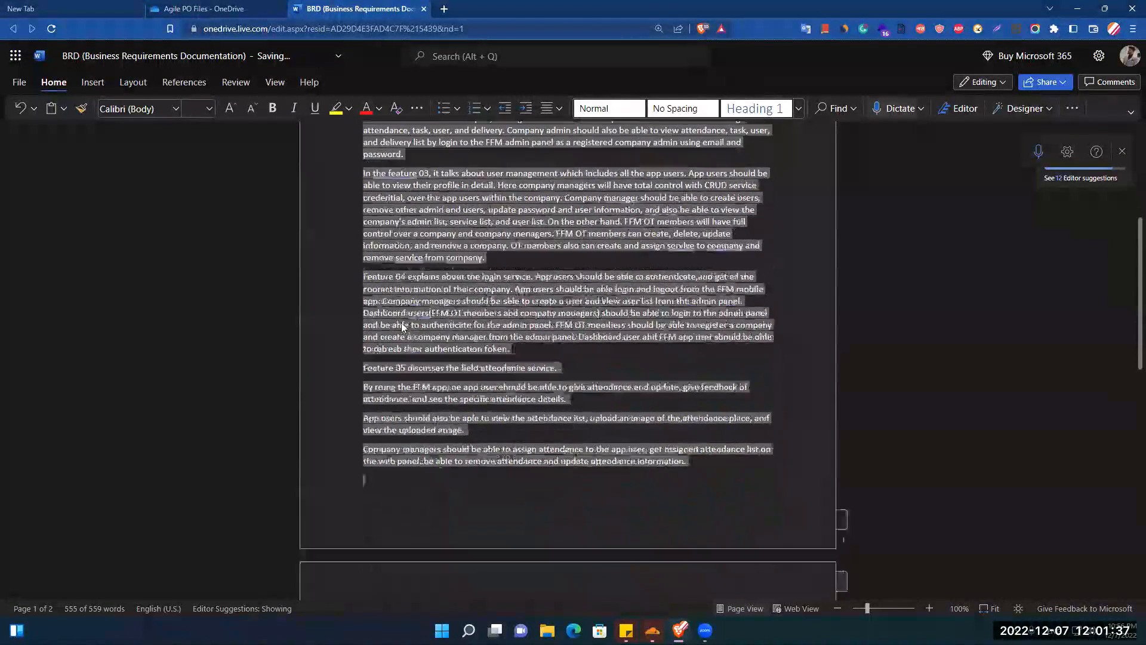
pyautogui.scroll(5, 1127, 260)
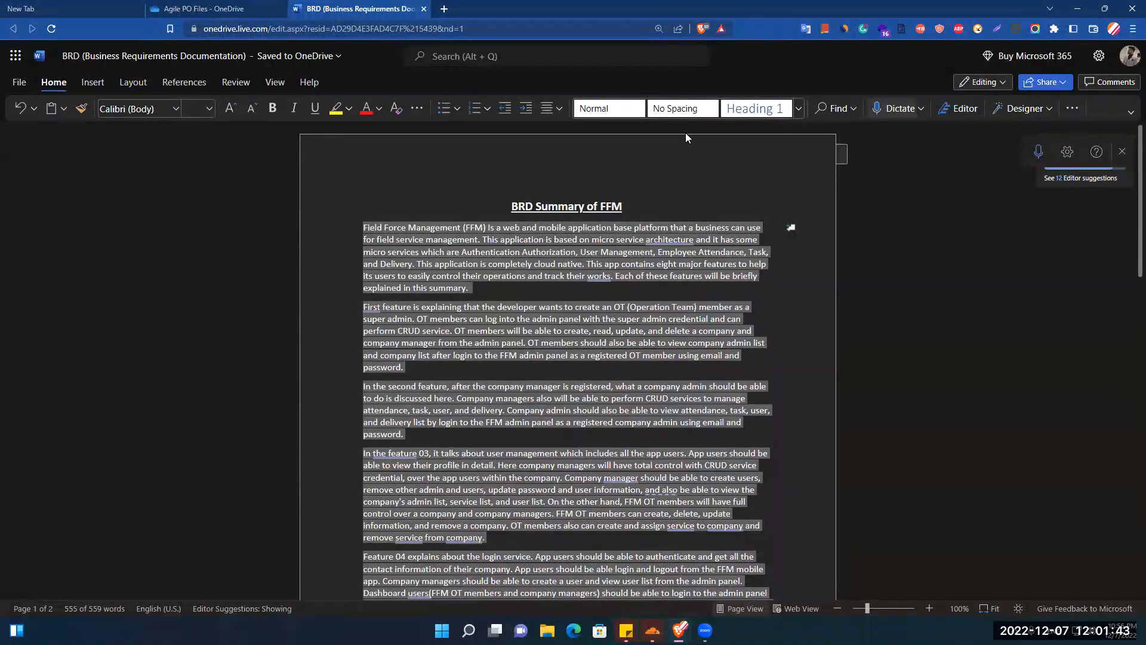
pyautogui.hotkey('ctrl', 'z')
# Step: Apply the Heading 1 style to the title "BRD Summary of FFM"
pyautogui.click(488, 209)
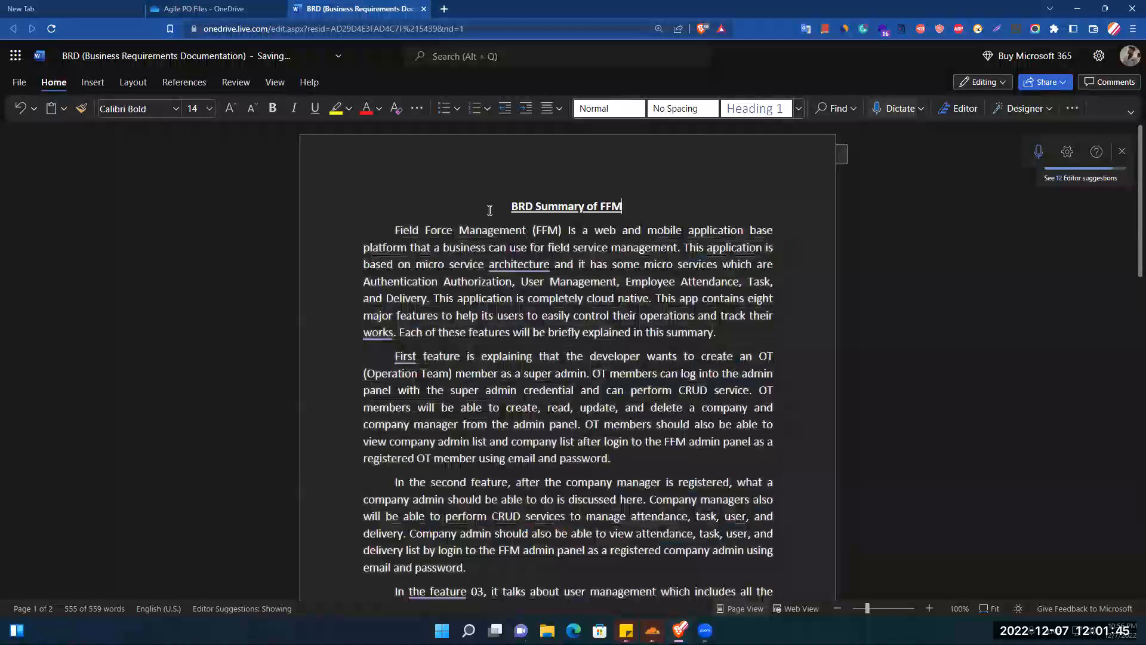
pyautogui.moveTo(488, 209); pyautogui.dragTo(647, 197)
pyautogui.click(751, 110)
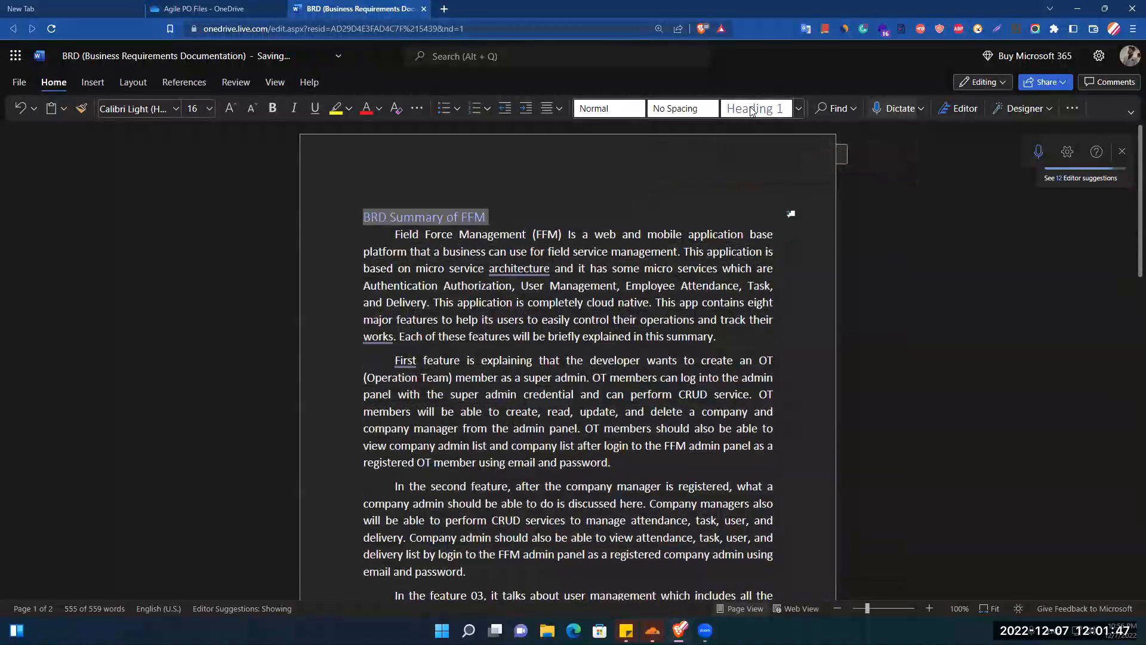
pyautogui.press('Right')
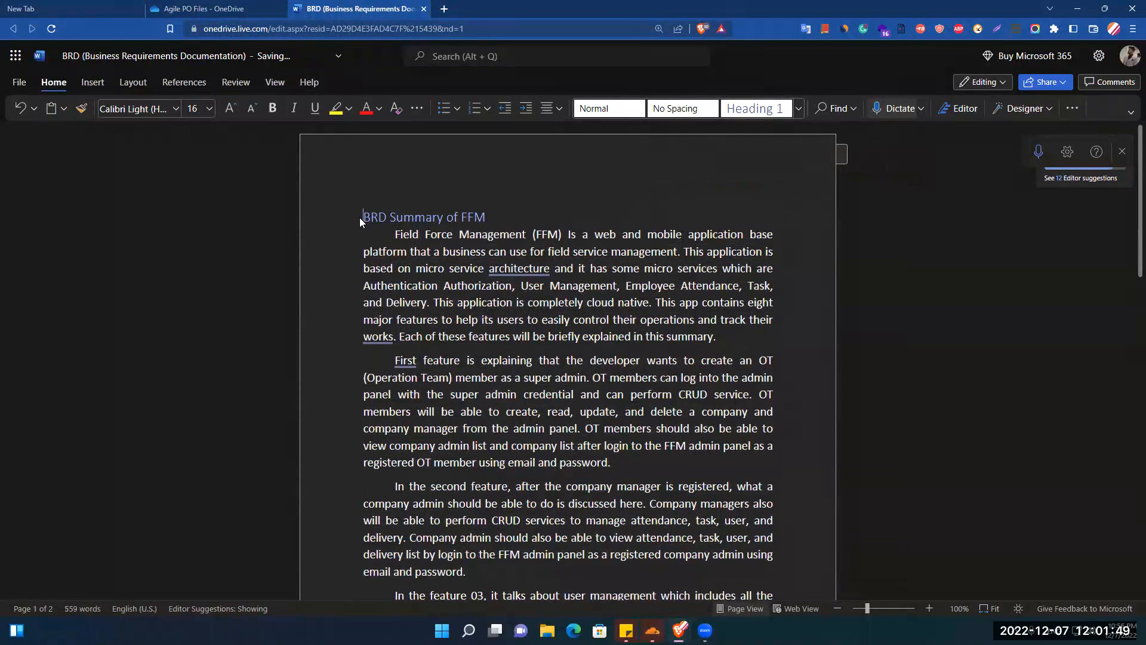
# Step: Apply the Title style to "BRD Summary of FFM" and make it centred and bold
pyautogui.moveTo(363, 217); pyautogui.dragTo(496, 208)
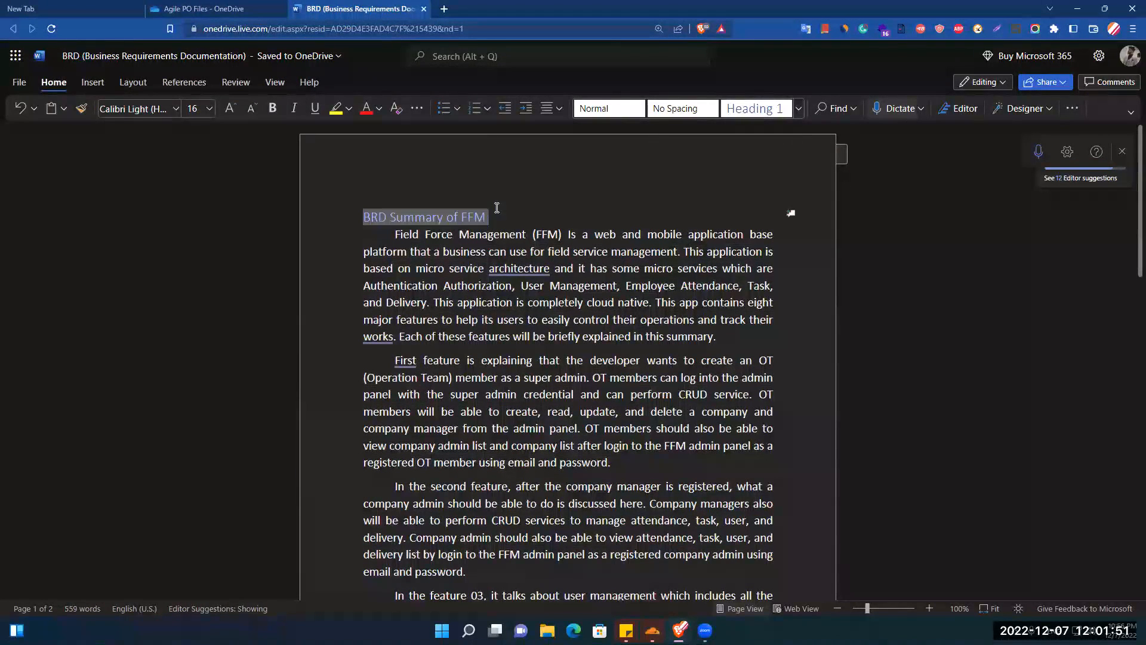
pyautogui.click(798, 108)
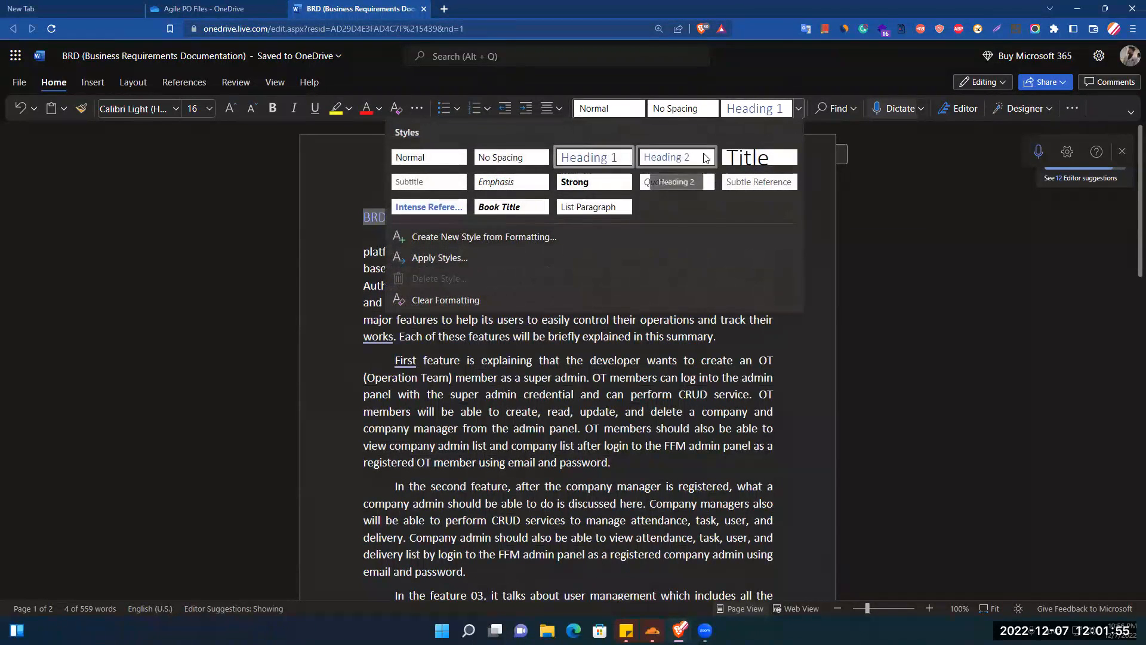
pyautogui.click(758, 158)
pyautogui.moveTo(598, 214); pyautogui.dragTo(363, 214)
pyautogui.click(547, 108)
pyautogui.click(579, 156)
pyautogui.hotkey('ctrl', 'b')
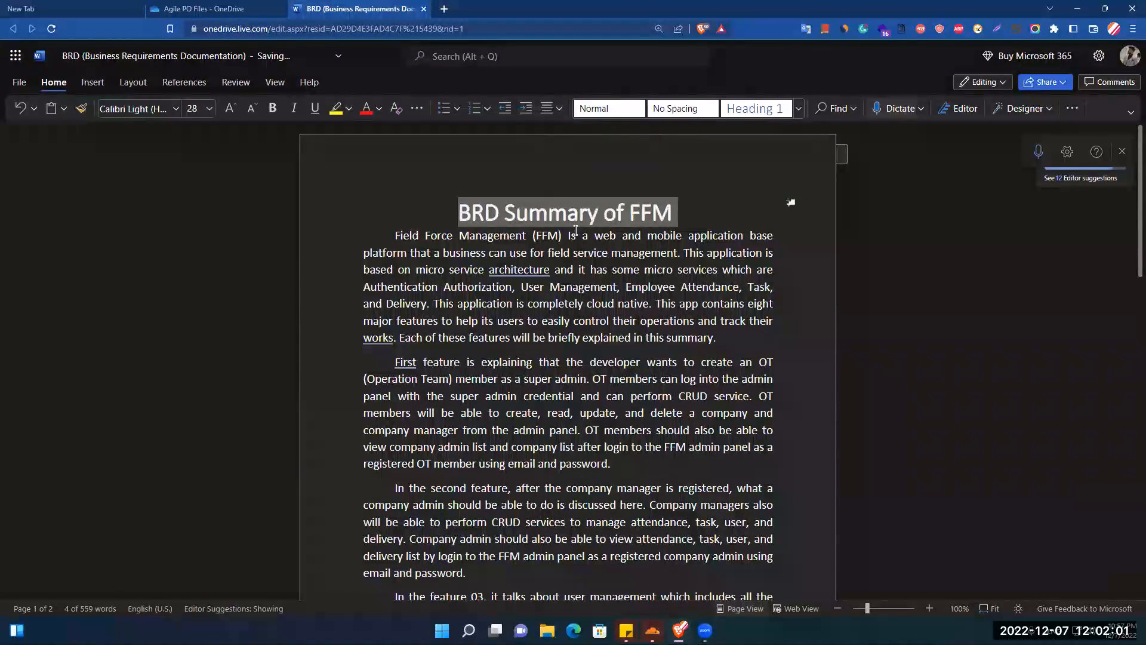
# Step: Insert an empty line between the title and the first body paragraph
pyautogui.click(679, 216)
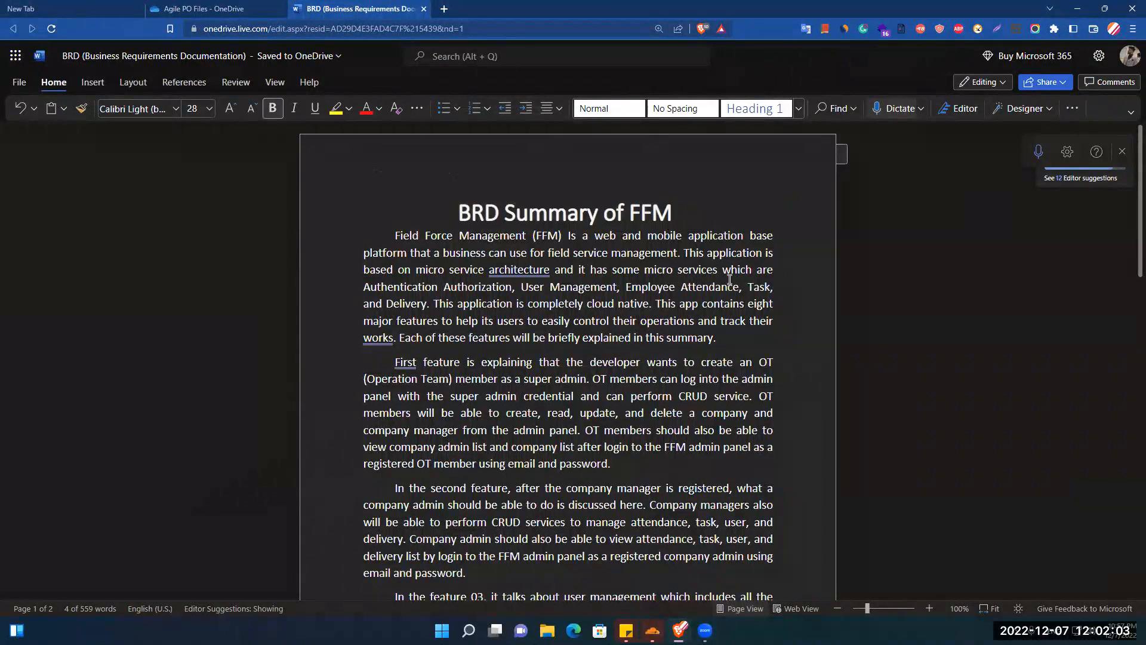
pyautogui.press('Return')
pyautogui.click(471, 216)
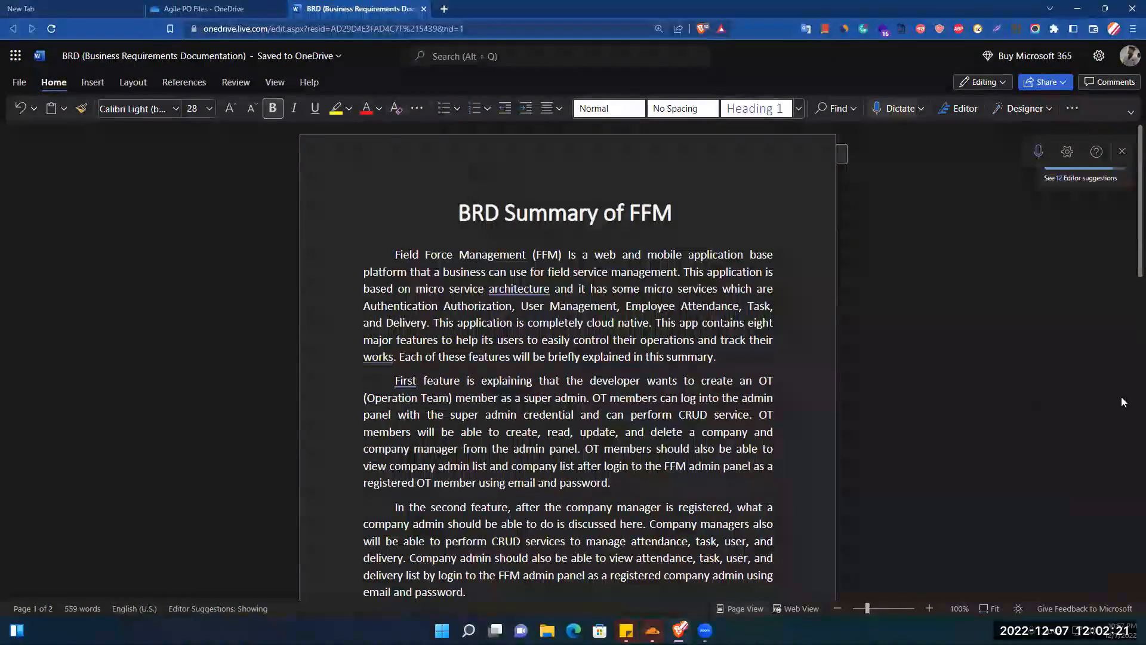
# Step: Review the Feature 05 bulleted list and its wording about attendance feedback
pyautogui.scroll(-4, 1129, 499)
pyautogui.scroll(-9, 1128, 499)
pyautogui.scroll(3, 809, 458)
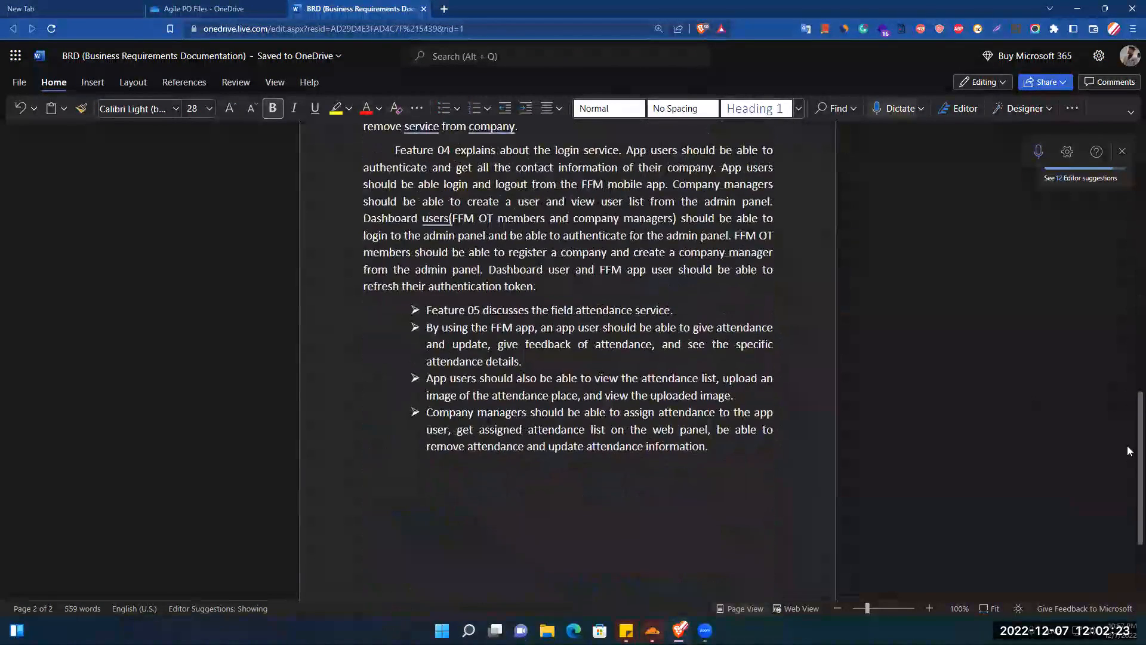
pyautogui.moveTo(718, 487); pyautogui.dragTo(417, 354)
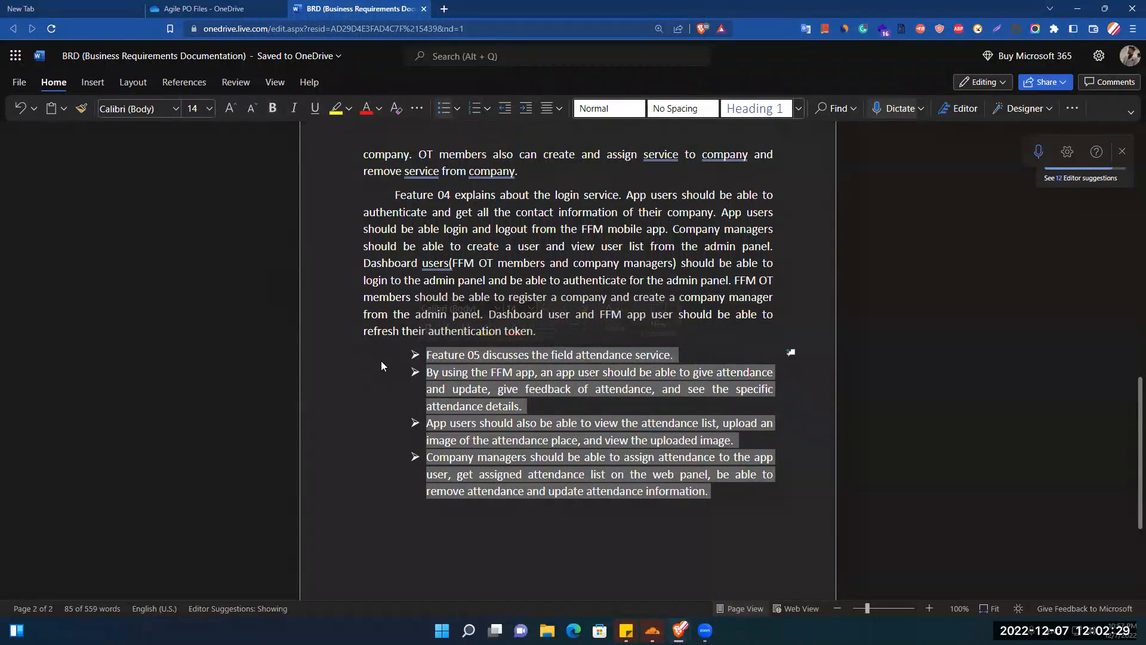
pyautogui.click(538, 404)
pyautogui.moveTo(525, 388); pyautogui.dragTo(650, 394)
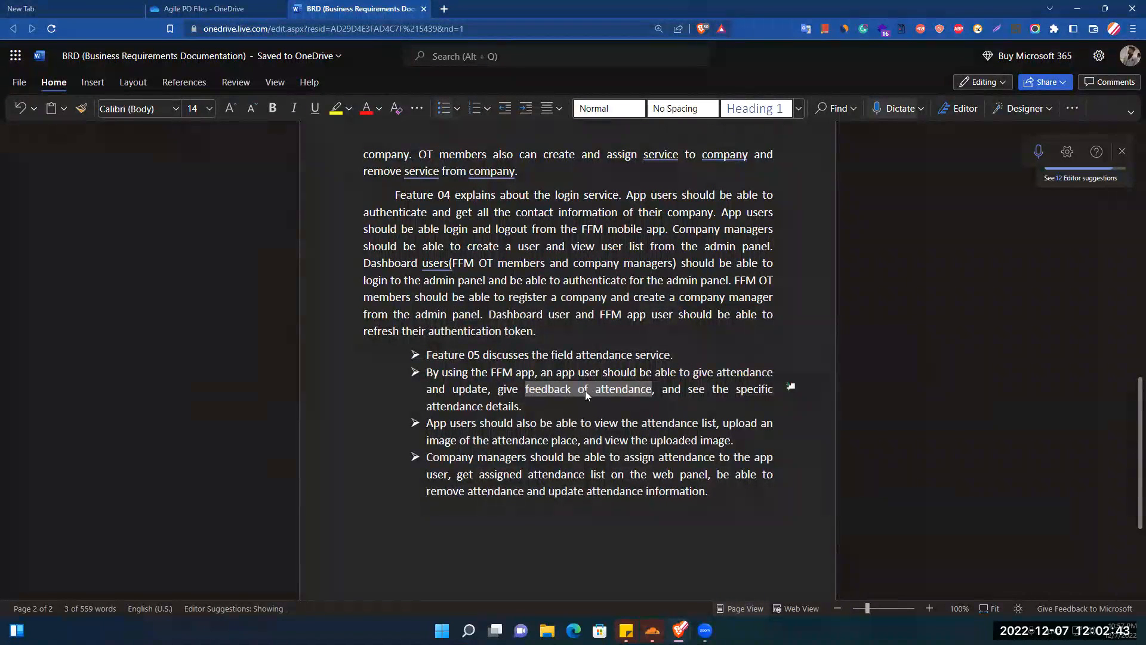
pyautogui.click(549, 404)
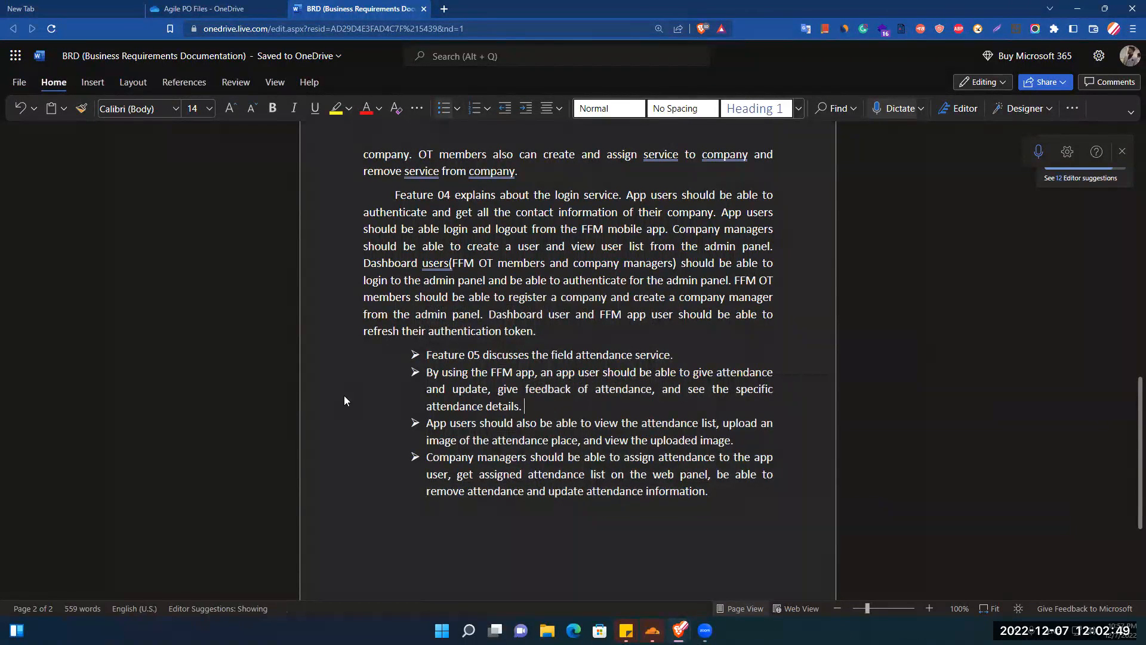
# Step: Paste the paragraph starting "Last and final feature 08 explains the delivery service" below the Feature 05 bulleted list
pyautogui.moveTo(426, 354); pyautogui.dragTo(730, 491)
pyautogui.click(730, 491)
pyautogui.write('Last and final feature 08 explains the delivery service, where app users should be able to complete delivery and update on the app. App users should be able to give feedback on delivery, see the specific delivery details, update payment status of paid delivery, and upload delivery images. Company managers should be able to assign delivery to the app users, view the delivery list, view uploaded images of delivery, and get assigned delivery list on the web panel as well.')
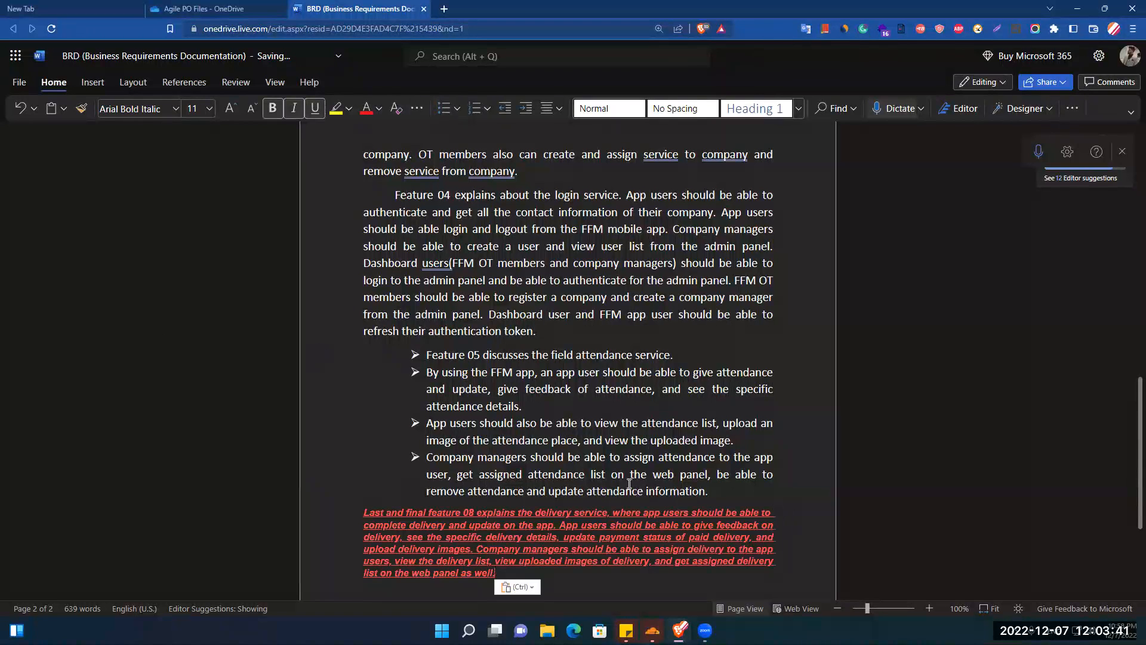
# Step: Clear all formatting from the pasted Feature 08 paragraph below the Feature 05 bulleted list
pyautogui.scroll(-4, 1127, 452)
pyautogui.click(366, 319)
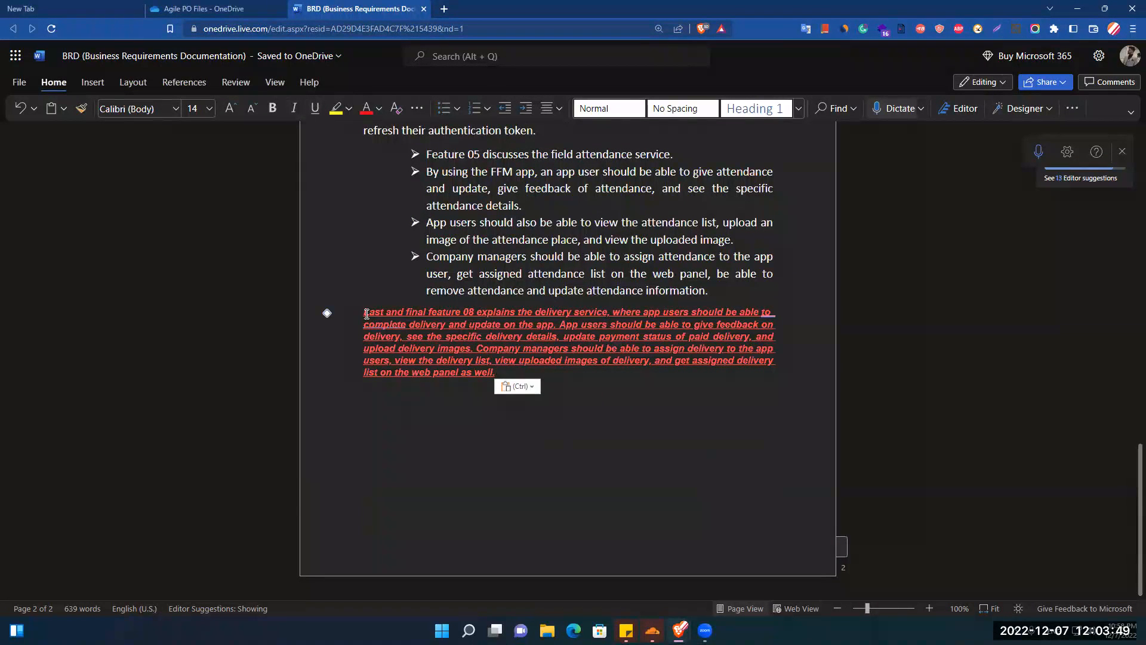
pyautogui.moveTo(361, 313); pyautogui.dragTo(584, 385)
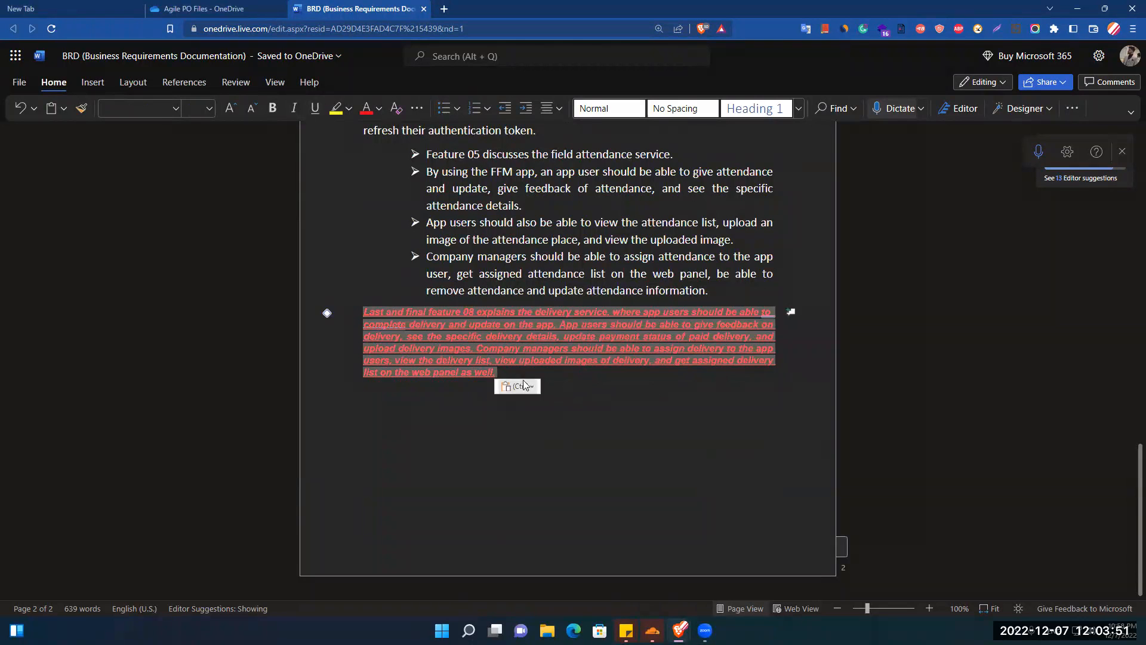
pyautogui.click(605, 365)
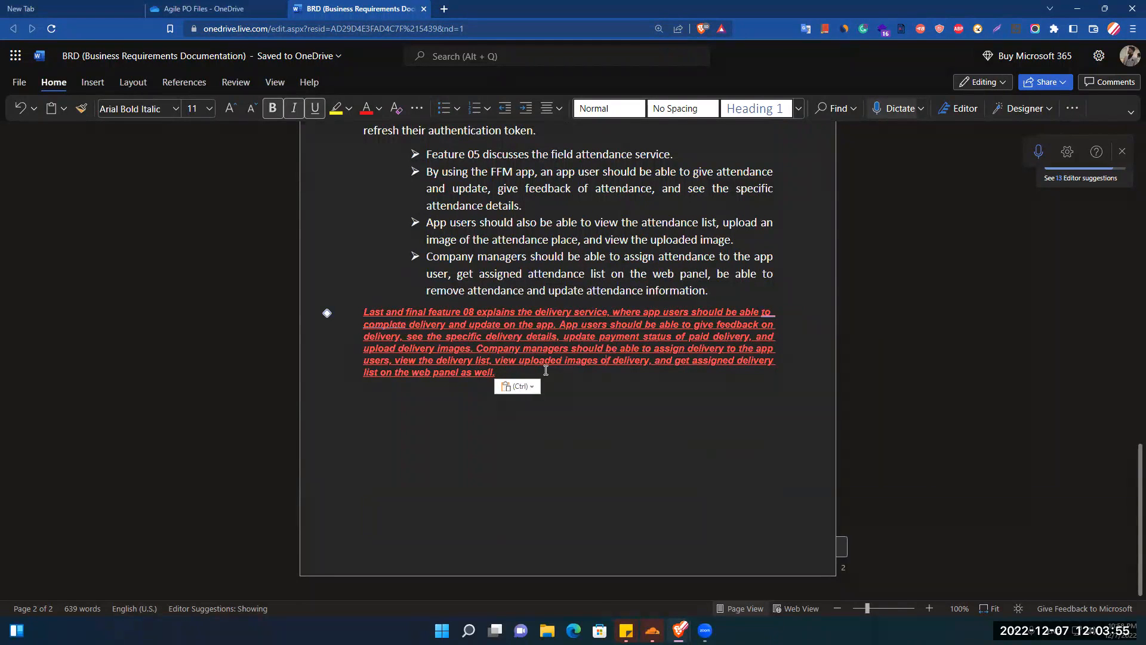
pyautogui.moveTo(546, 370); pyautogui.dragTo(360, 312)
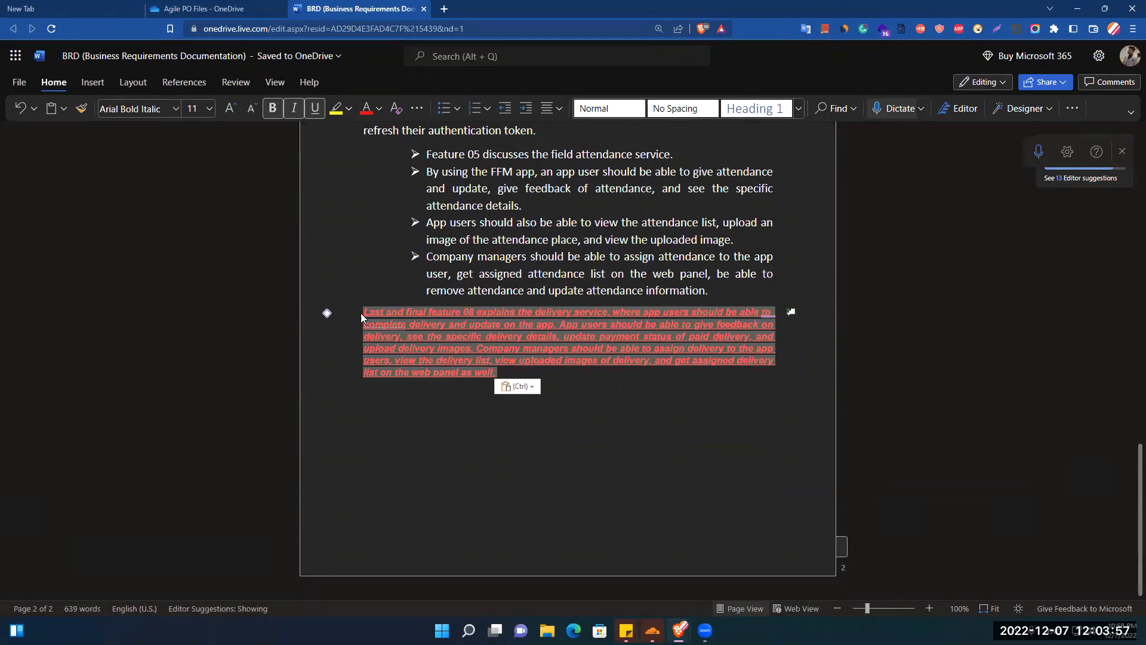
pyautogui.click(394, 112)
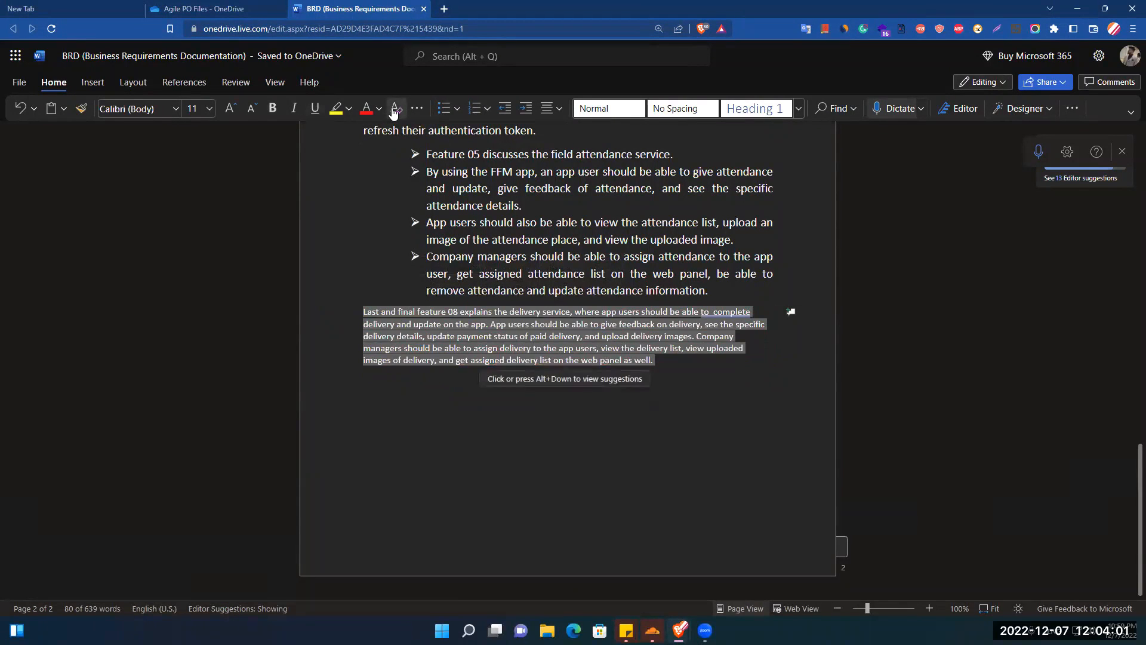
pyautogui.click(706, 372)
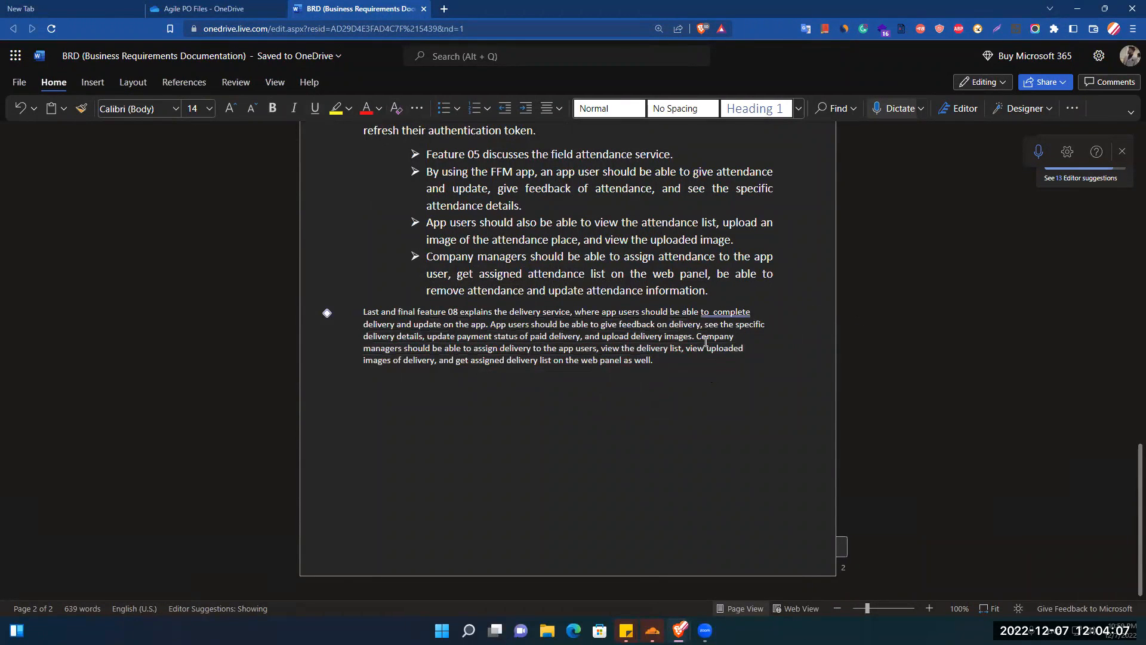
# Step: Compare the text formatting of the Feature 04 paragraph with that of the Feature 08 paragraph
pyautogui.scroll(3, 1130, 441)
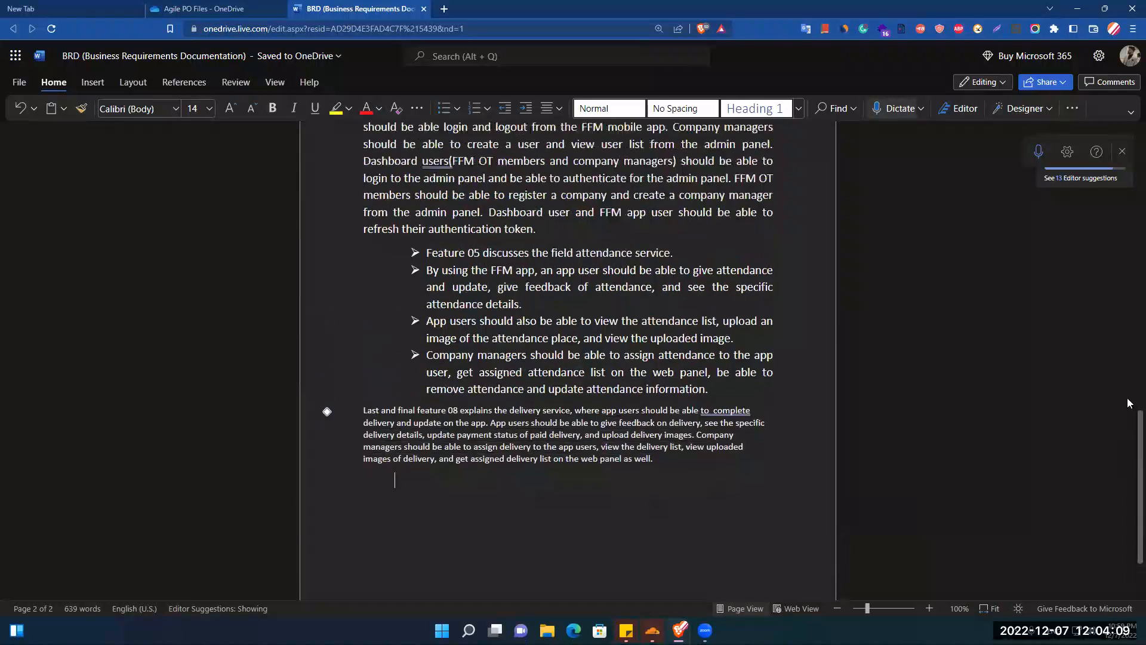
pyautogui.scroll(2, 1128, 403)
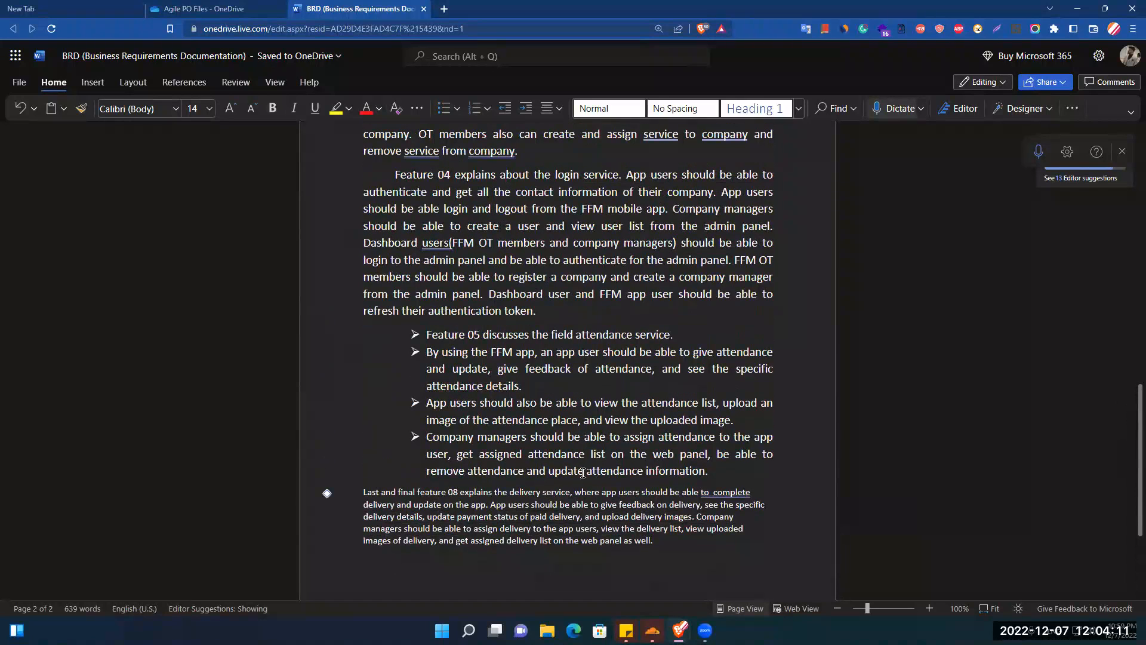
pyautogui.moveTo(665, 541); pyautogui.dragTo(465, 541)
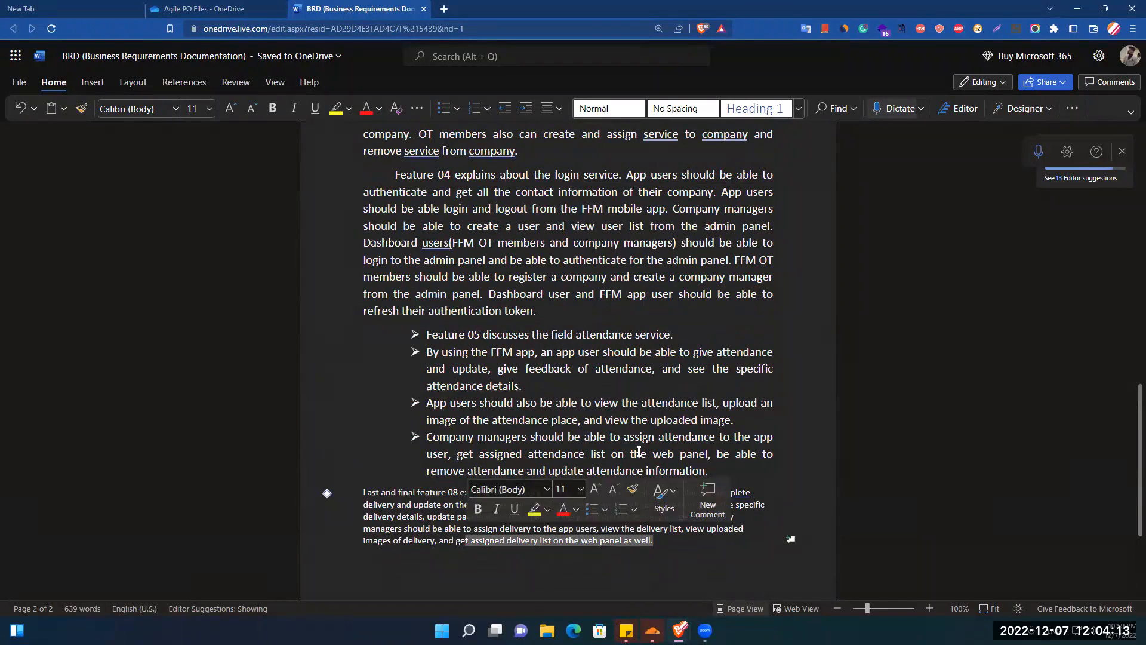
pyautogui.click(469, 540)
pyautogui.moveTo(537, 312)
pyautogui.mouseDown()
pyautogui.moveTo(352, 183)
pyautogui.moveTo(573, 291)
pyautogui.moveTo(525, 312)
pyautogui.mouseUp()
pyautogui.click(394, 175)
pyautogui.click(394, 175)
pyautogui.moveTo(394, 174); pyautogui.dragTo(590, 294)
pyautogui.click(532, 301)
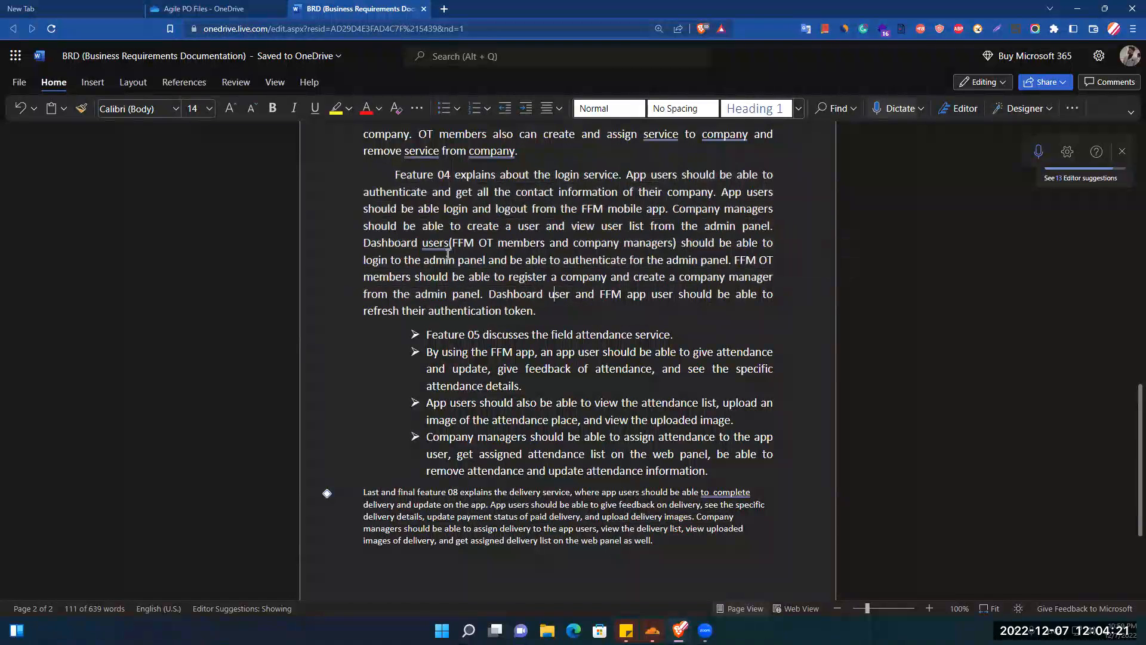
pyautogui.moveTo(394, 174); pyautogui.dragTo(536, 311)
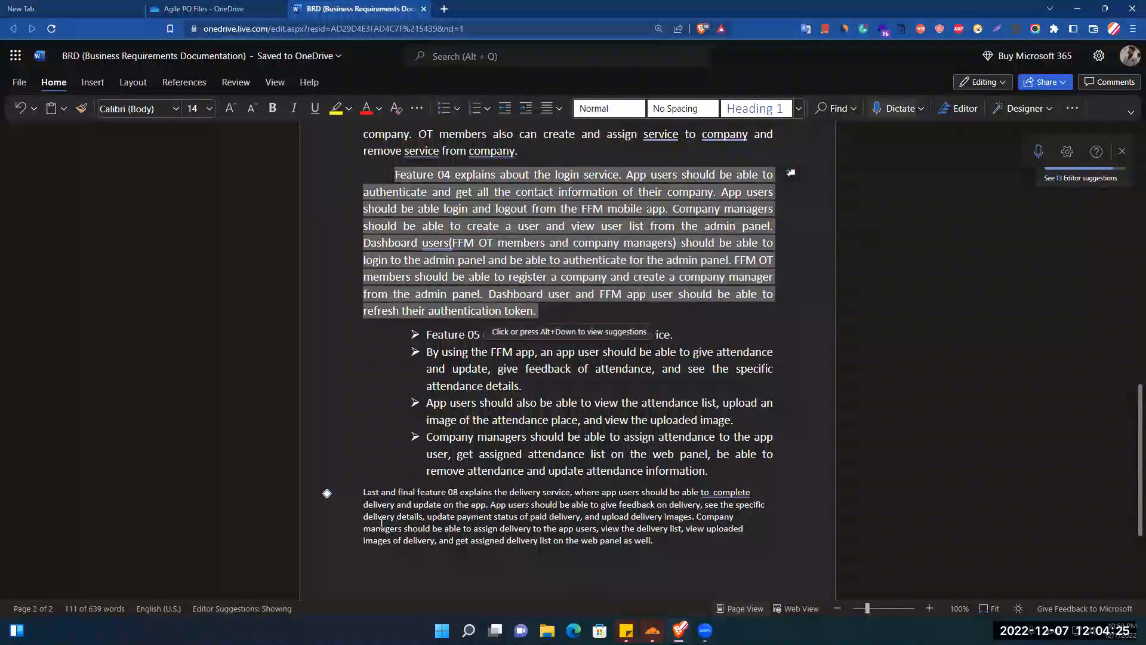
pyautogui.click(401, 540)
pyautogui.click(363, 492)
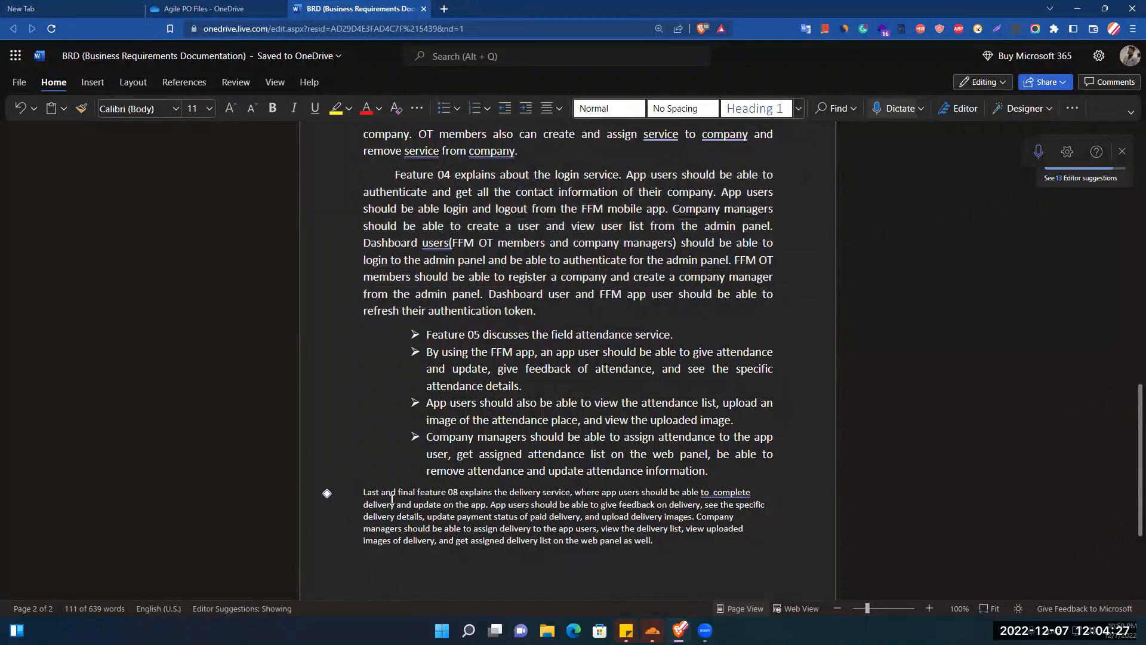
pyautogui.click(526, 278)
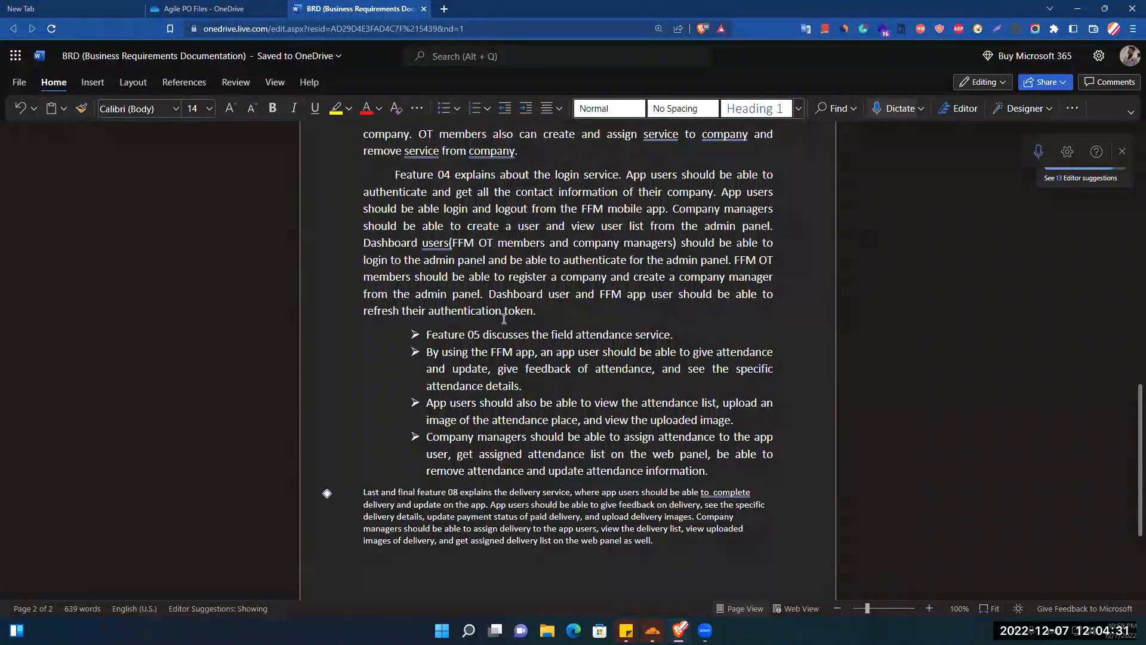
# Step: Copy the text formatting of the Feature 04 paragraph onto the whole Feature 08 paragraph with Format Painter
pyautogui.moveTo(537, 310); pyautogui.dragTo(377, 276)
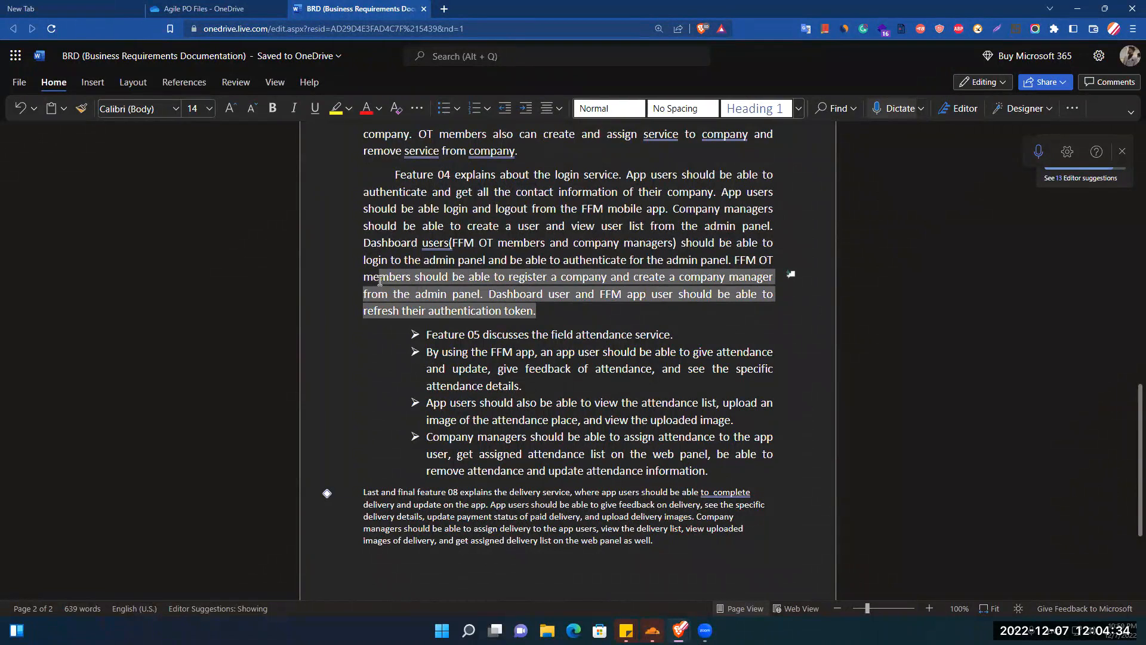
pyautogui.click(83, 110)
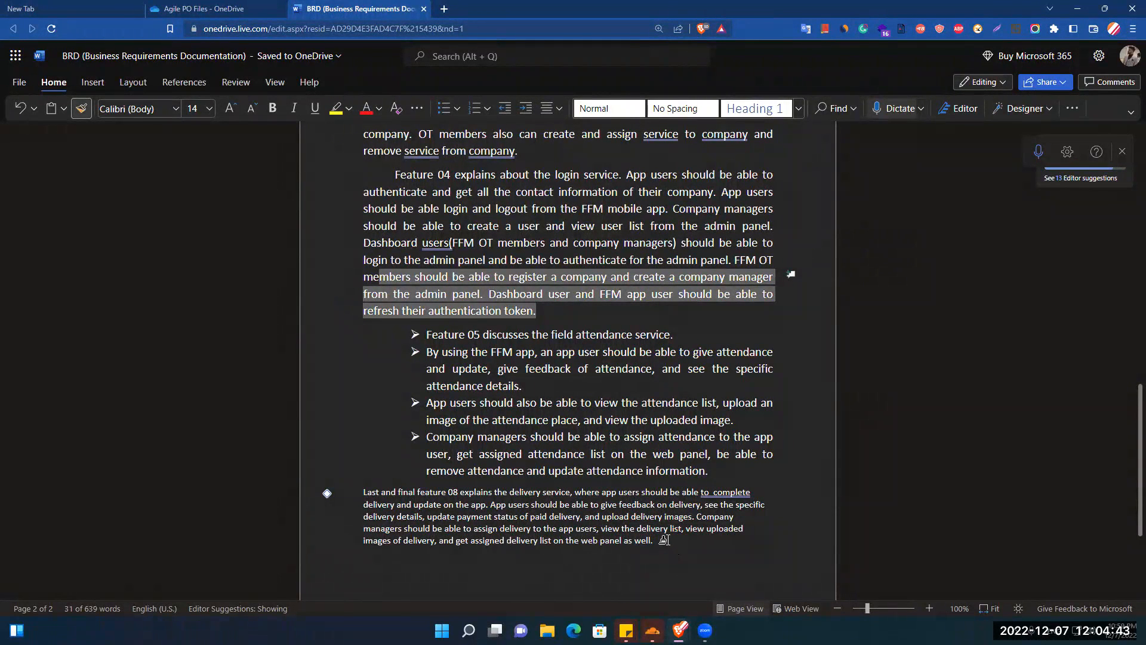
pyautogui.moveTo(664, 539)
pyautogui.mouseDown()
pyautogui.moveTo(382, 517)
pyautogui.moveTo(352, 483)
pyautogui.mouseUp()
pyautogui.click(693, 545)
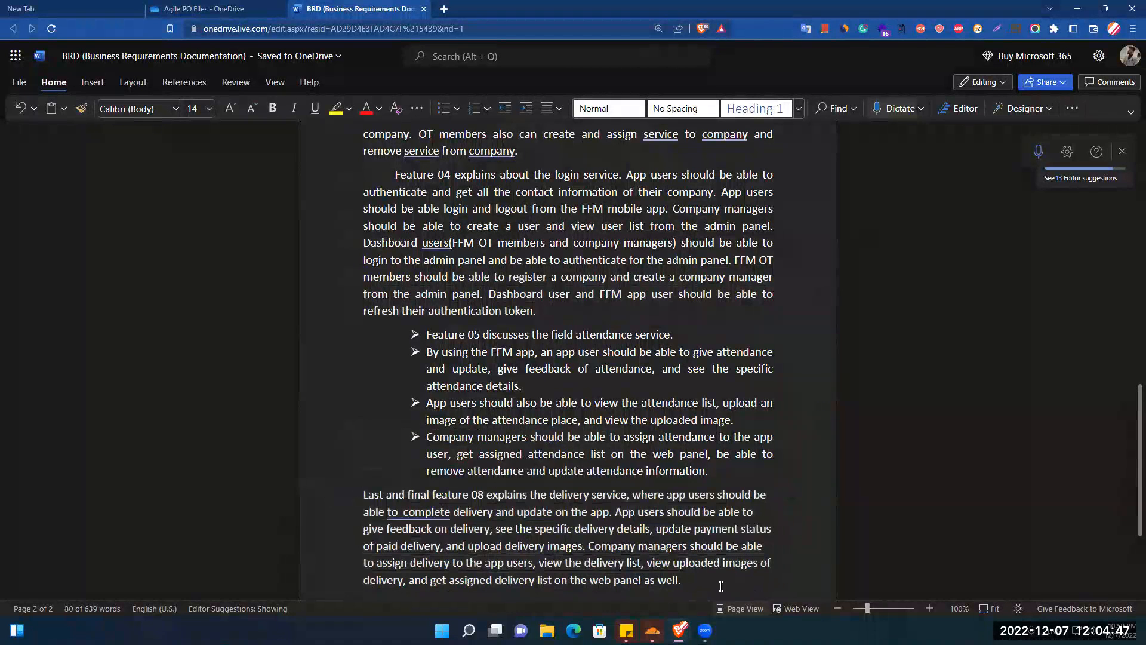
pyautogui.click(721, 586)
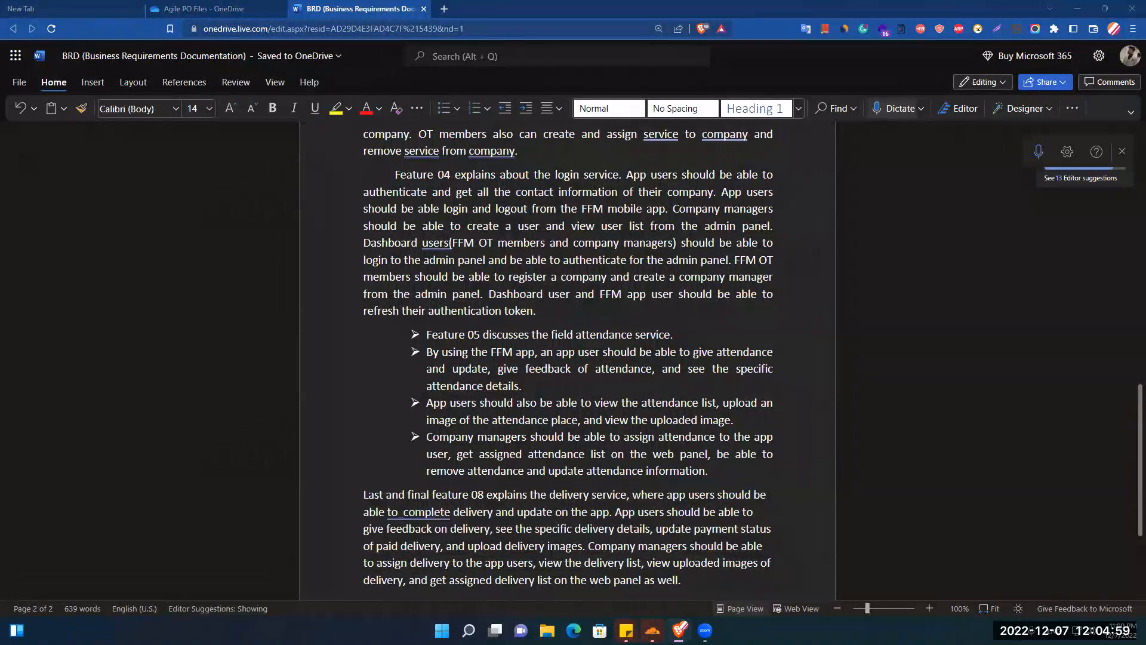
# Step: Reapply the Feature 04 paragraph's formatting to the Feature 08 paragraph with Format Painter
pyautogui.click(518, 470)
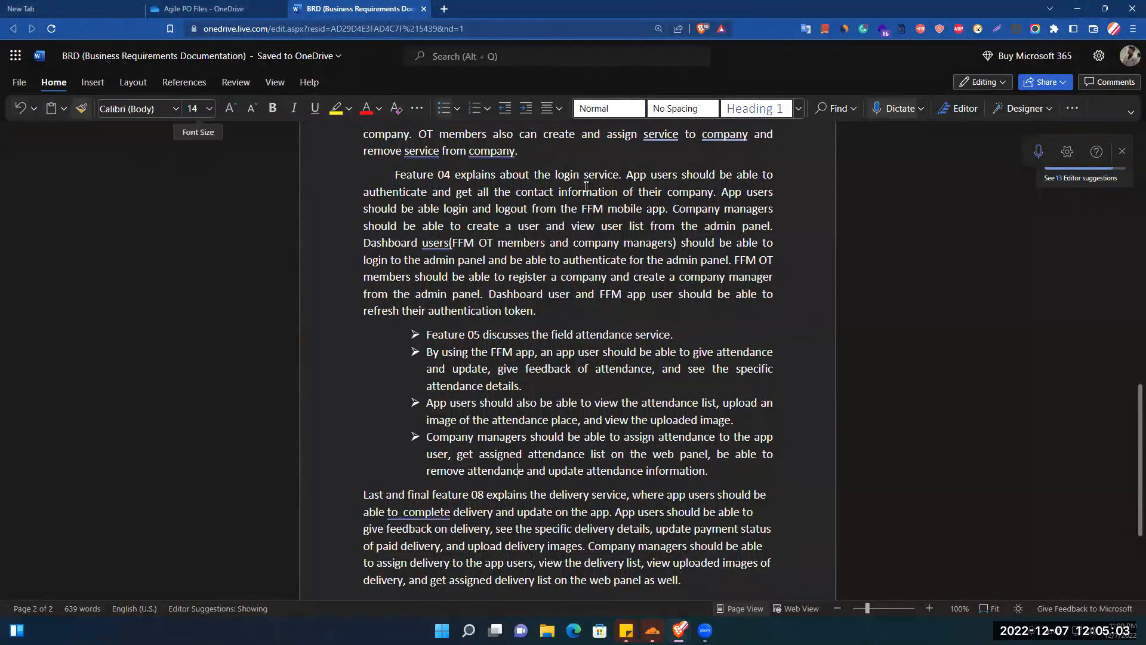
pyautogui.click(665, 277)
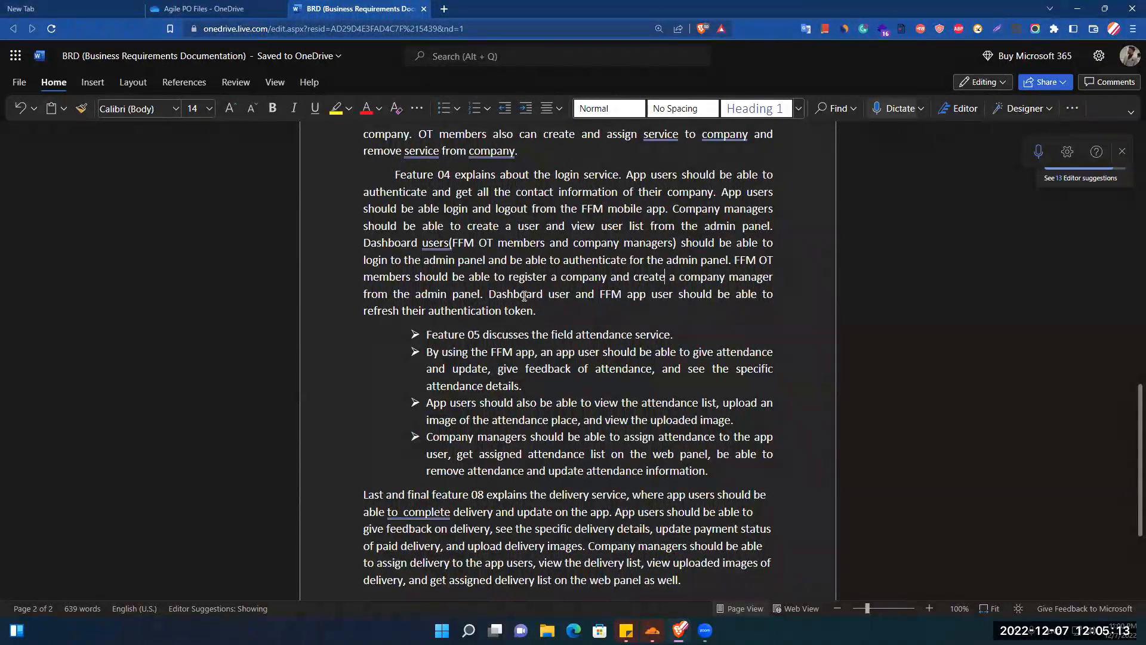
pyautogui.moveTo(540, 310); pyautogui.dragTo(353, 262)
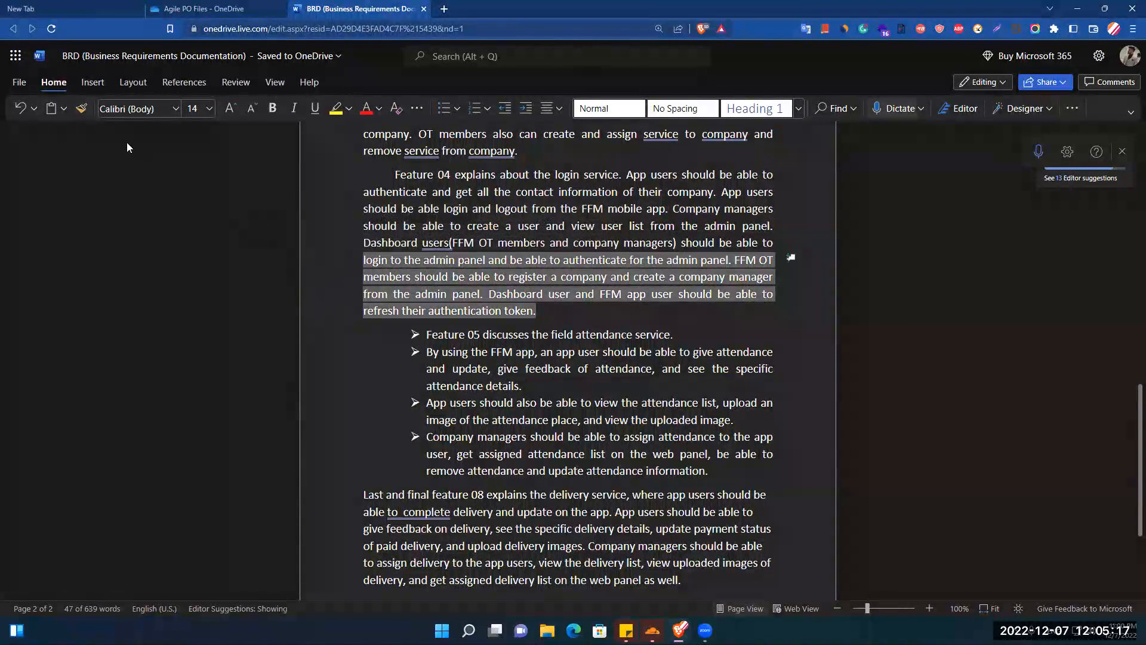
pyautogui.click(83, 110)
pyautogui.moveTo(683, 577)
pyautogui.mouseDown()
pyautogui.moveTo(358, 475)
pyautogui.moveTo(355, 409)
pyautogui.mouseUp()
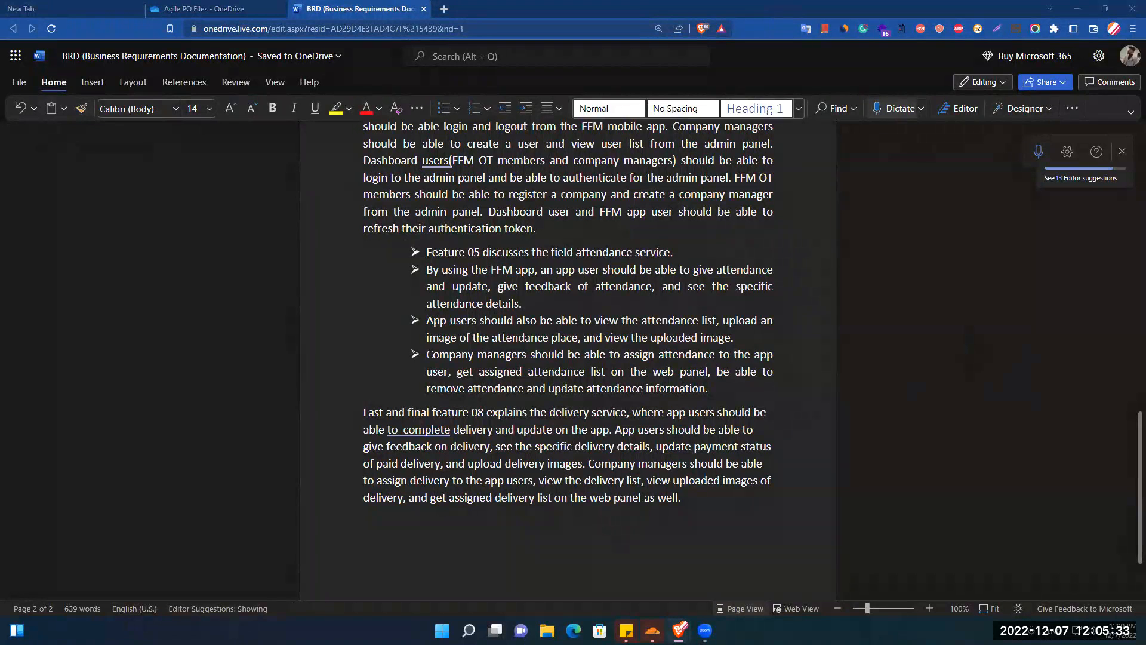
# Step: Apply strikethrough to the word "Last" at the start of the Feature 08 paragraph
pyautogui.click(406, 111)
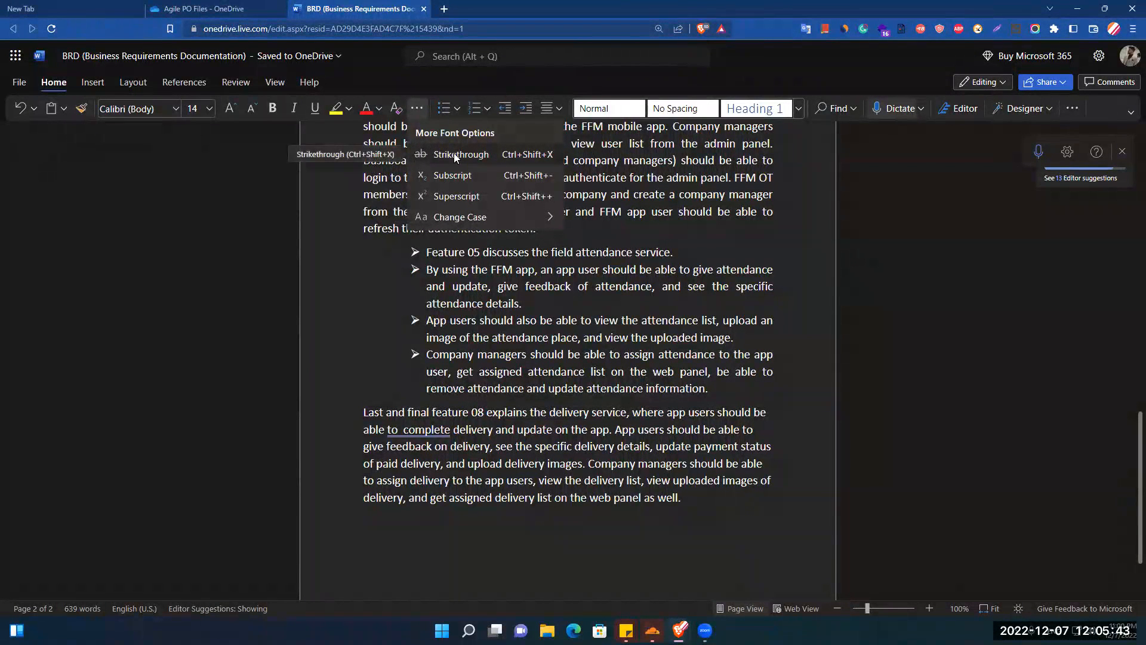
pyautogui.click(364, 413)
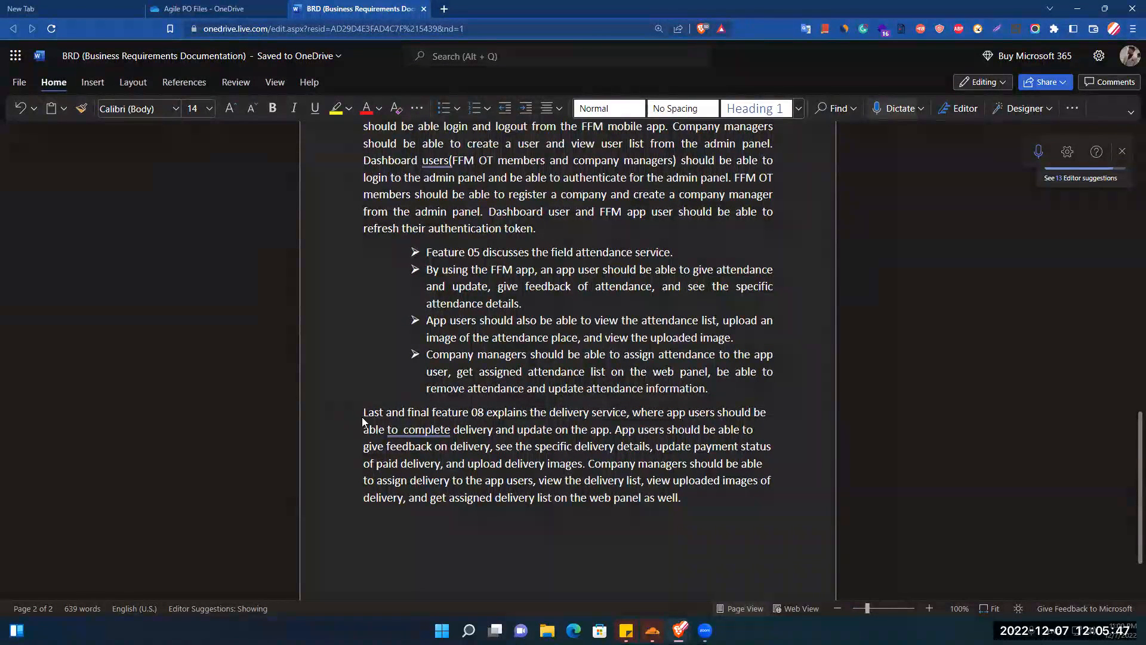
pyautogui.moveTo(363, 413); pyautogui.dragTo(384, 414)
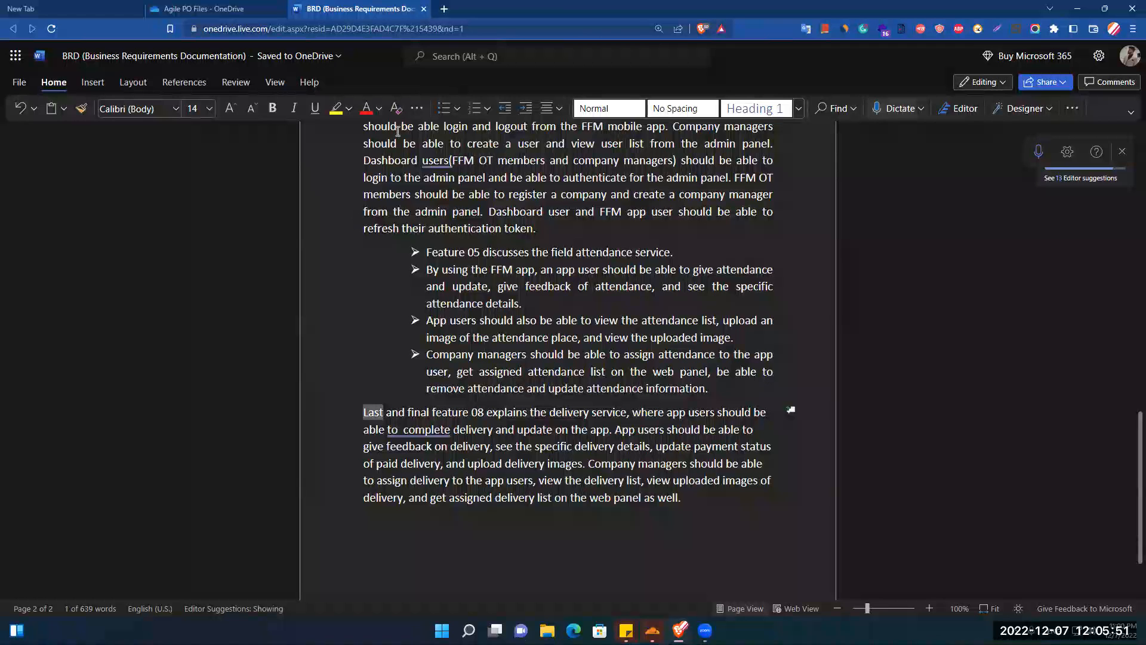
pyautogui.click(417, 108)
pyautogui.click(445, 155)
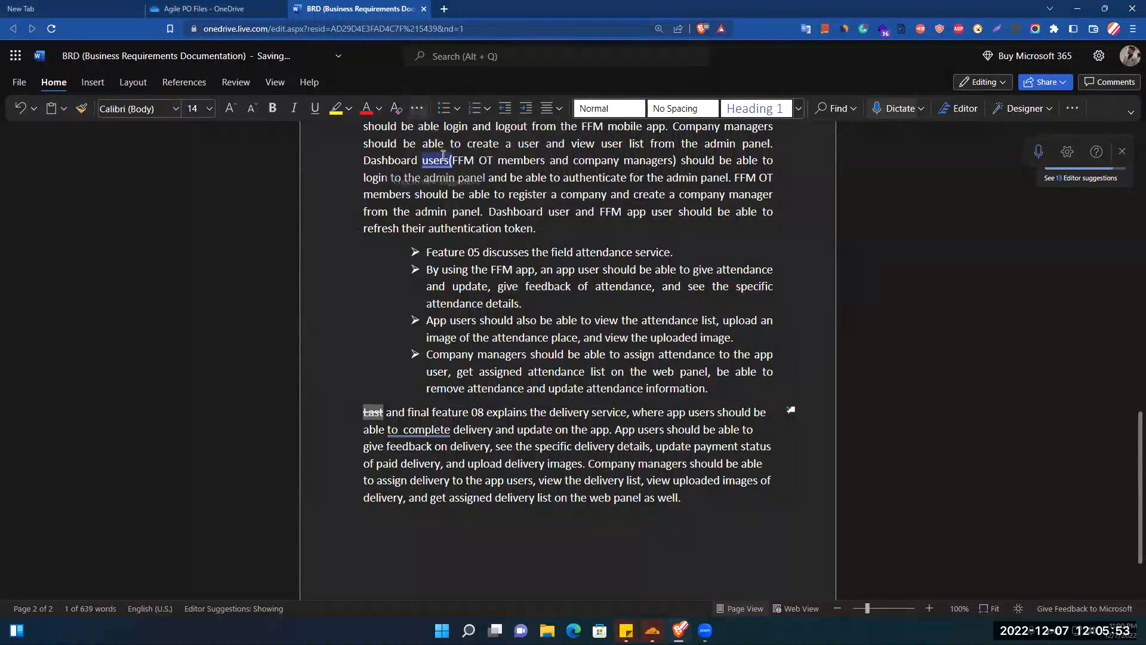
pyautogui.click(401, 413)
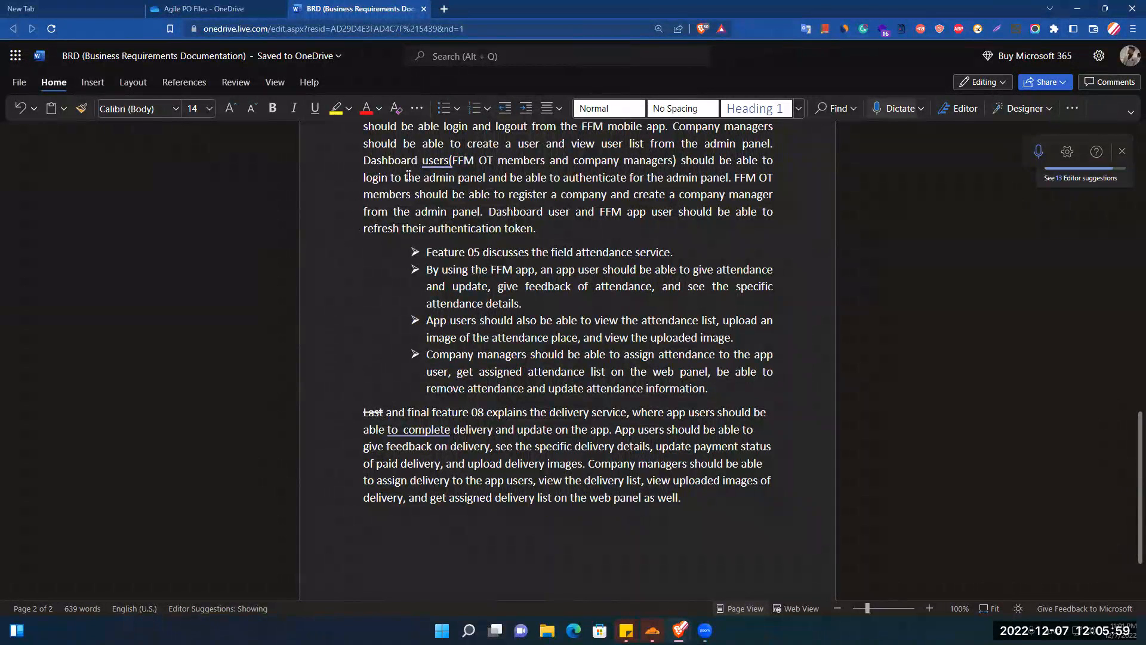
# Step: Try superscript on "feature 08 explains the" in the Feature 08 paragraph, and undo it
pyautogui.moveTo(546, 411); pyautogui.dragTo(432, 412)
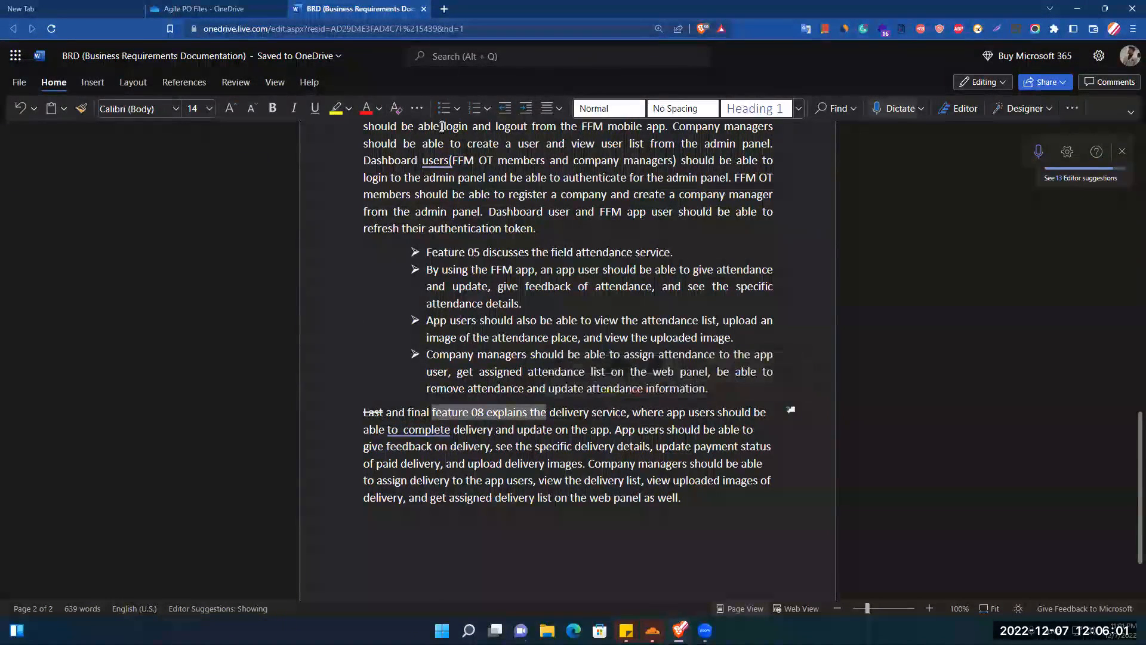
pyautogui.click(420, 113)
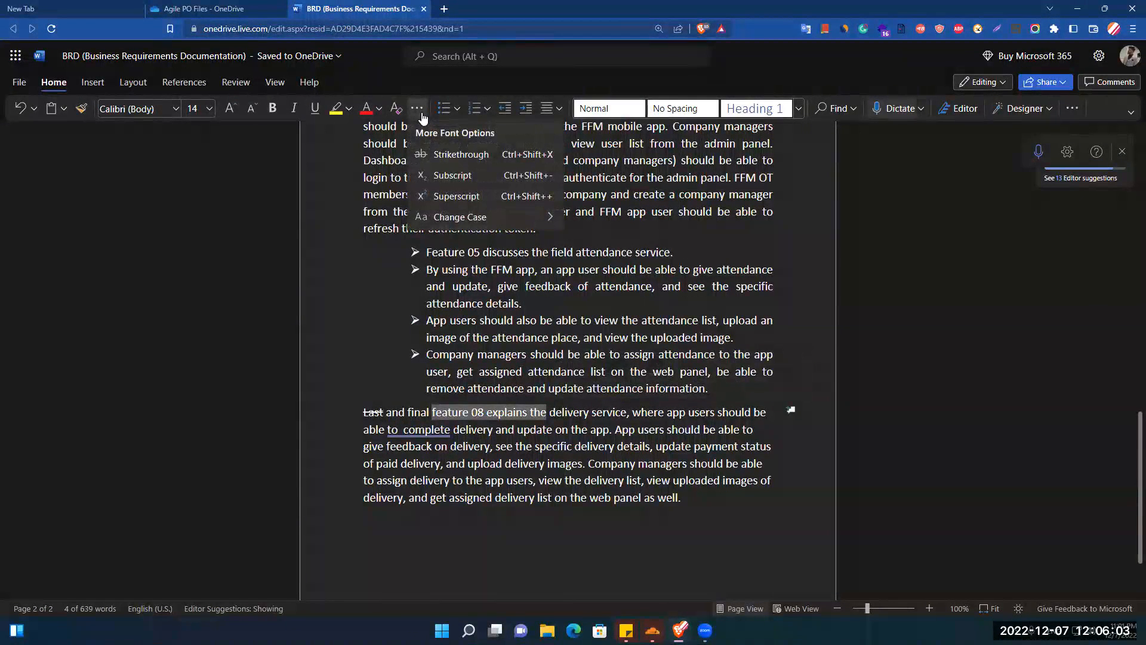
pyautogui.moveTo(461, 222)
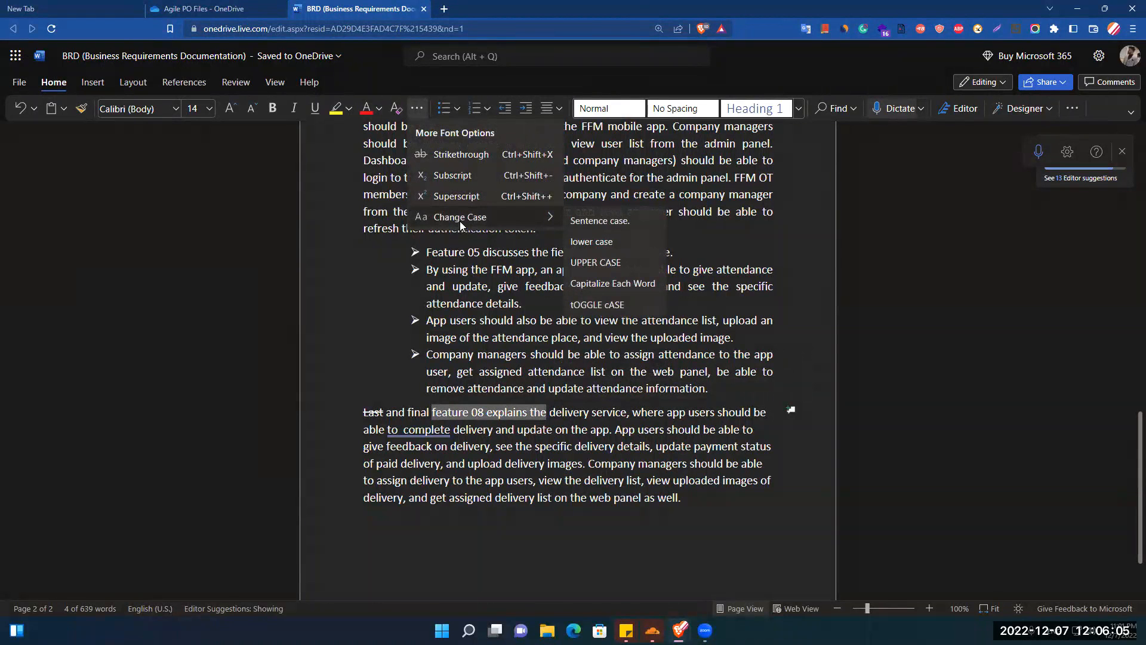
pyautogui.click(457, 197)
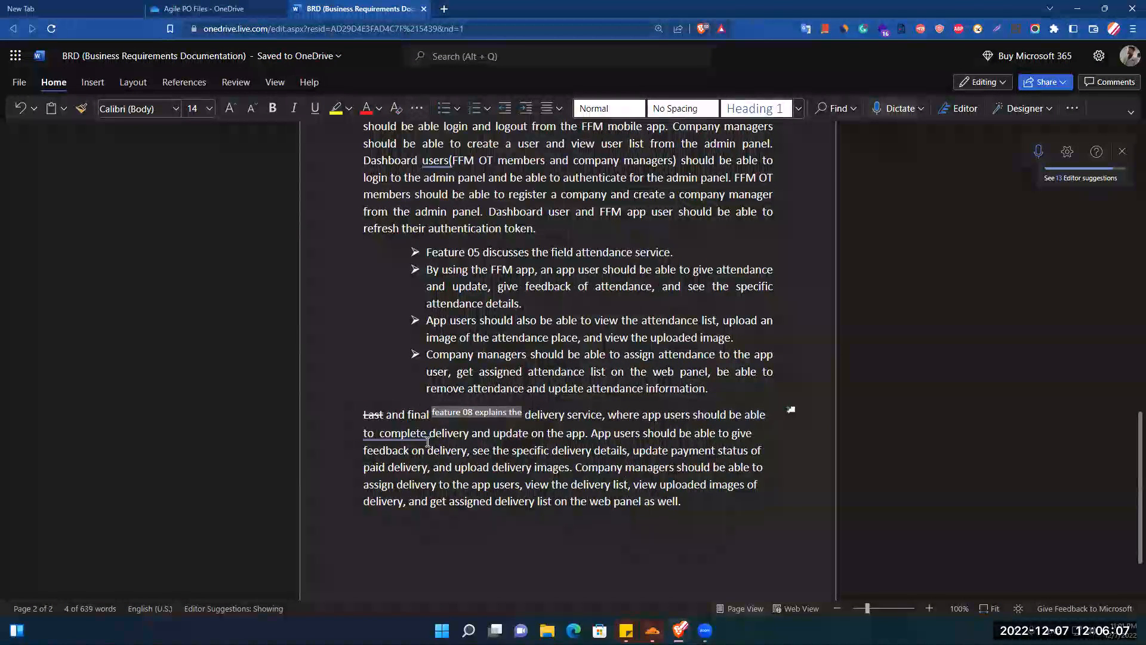
pyautogui.click(455, 422)
pyautogui.moveTo(429, 415); pyautogui.dragTo(490, 414)
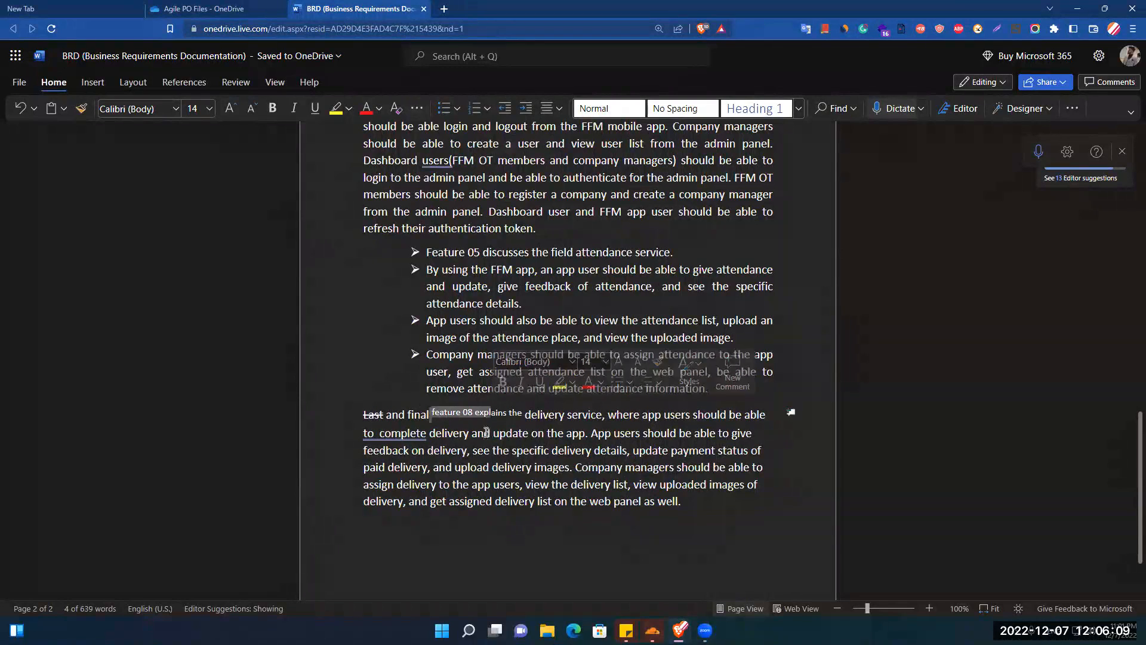
pyautogui.hotkey('ctrl', 'z')
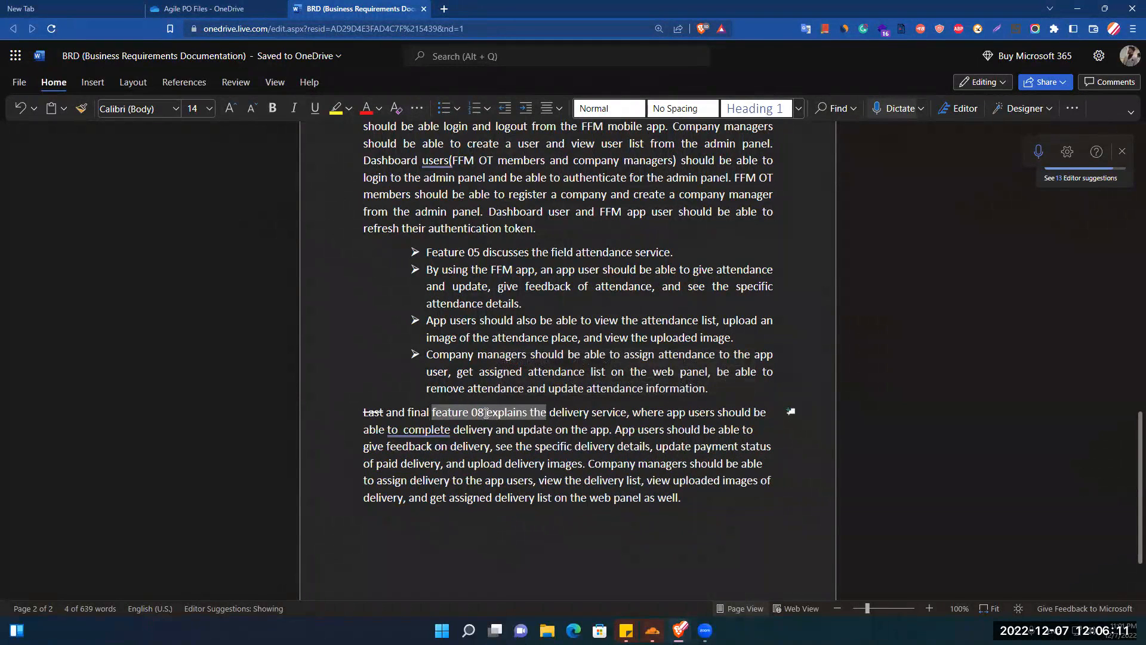
# Step: Insert "th" after "08" in the last paragraph and undo its automatic superscript
pyautogui.click(485, 413)
pyautogui.write('th')
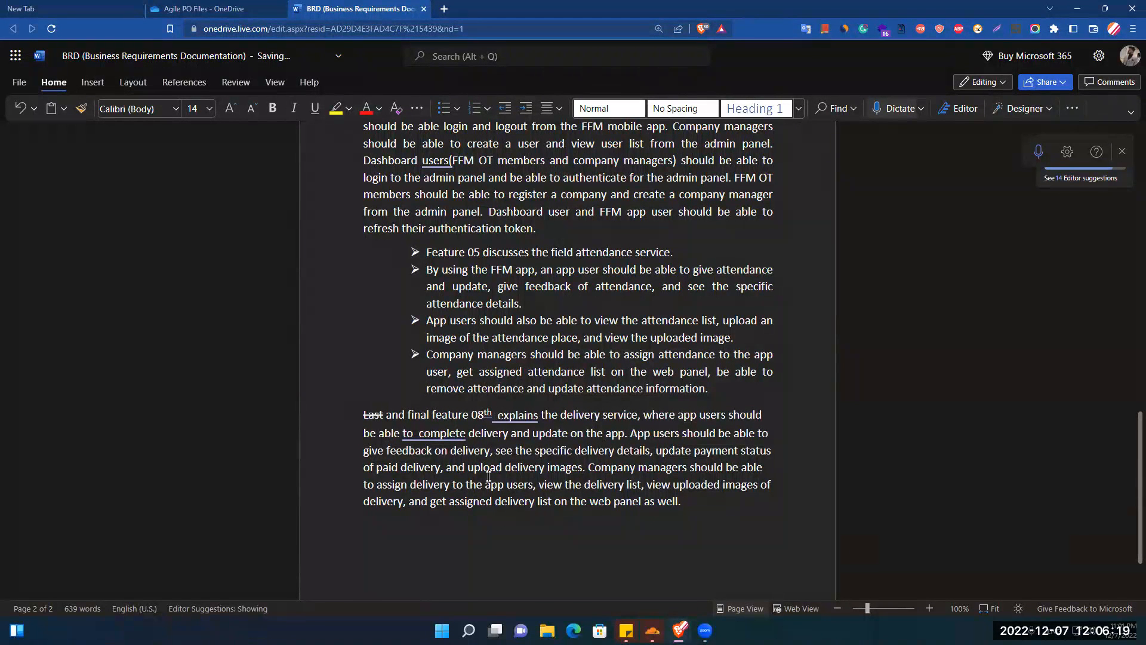
pyautogui.hotkey('ctrl', 'z')
# Step: Apply subscript to "08th explains the" in the last paragraph, and switch the same words to superscript
pyautogui.moveTo(500, 437); pyautogui.dragTo(585, 465)
pyautogui.click(407, 443)
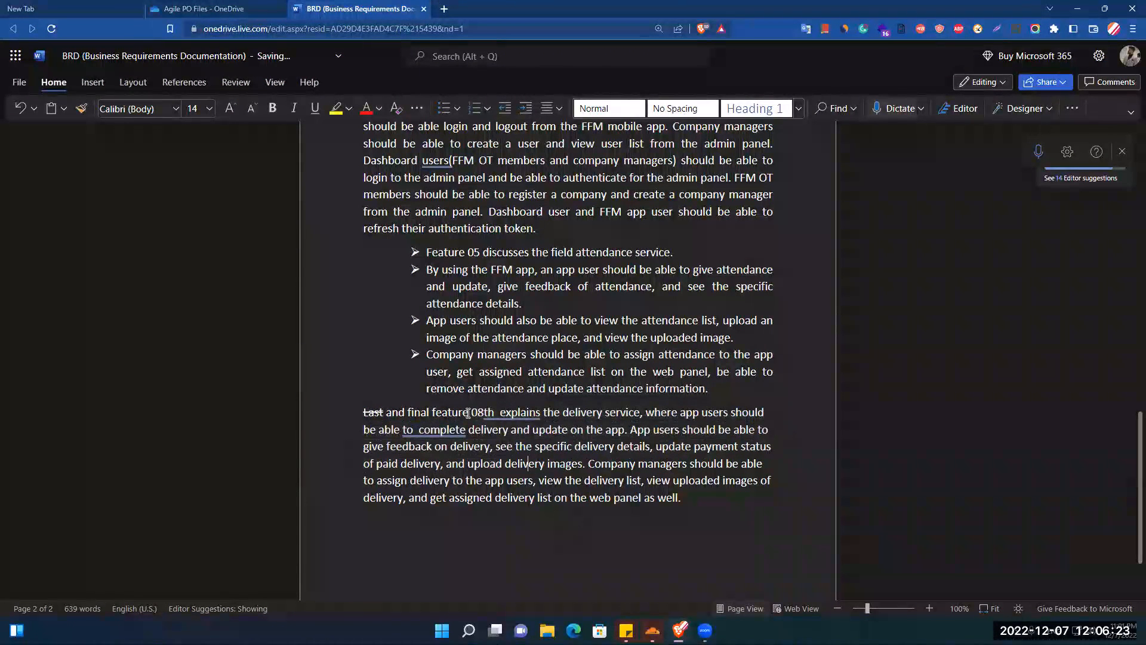
pyautogui.moveTo(468, 412); pyautogui.dragTo(560, 413)
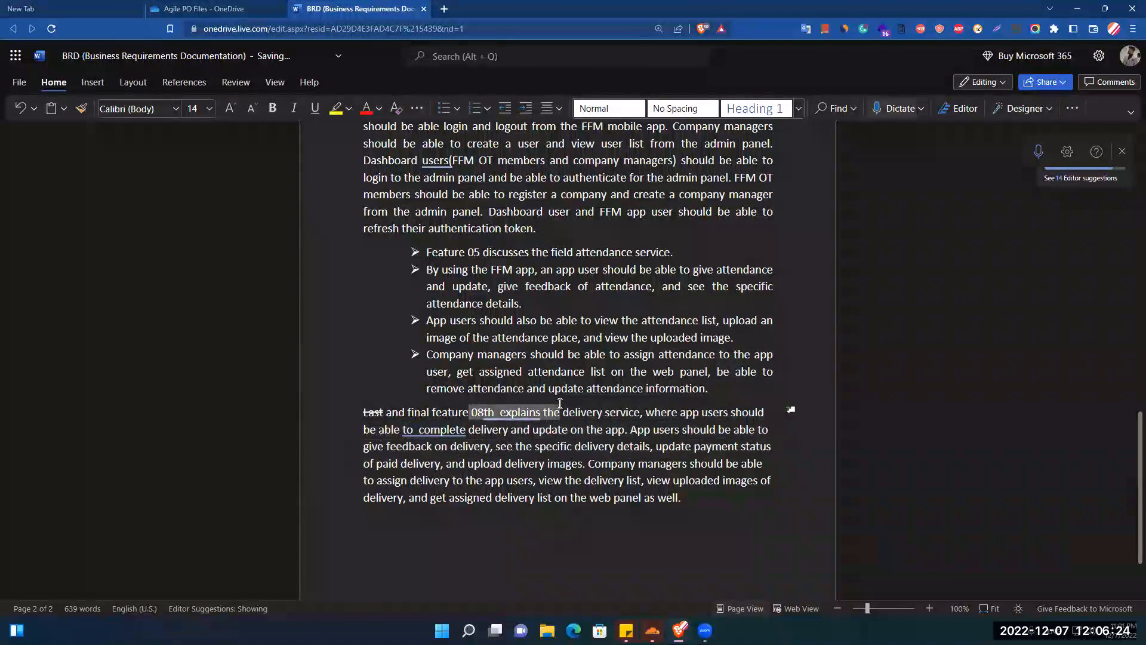
pyautogui.click(413, 109)
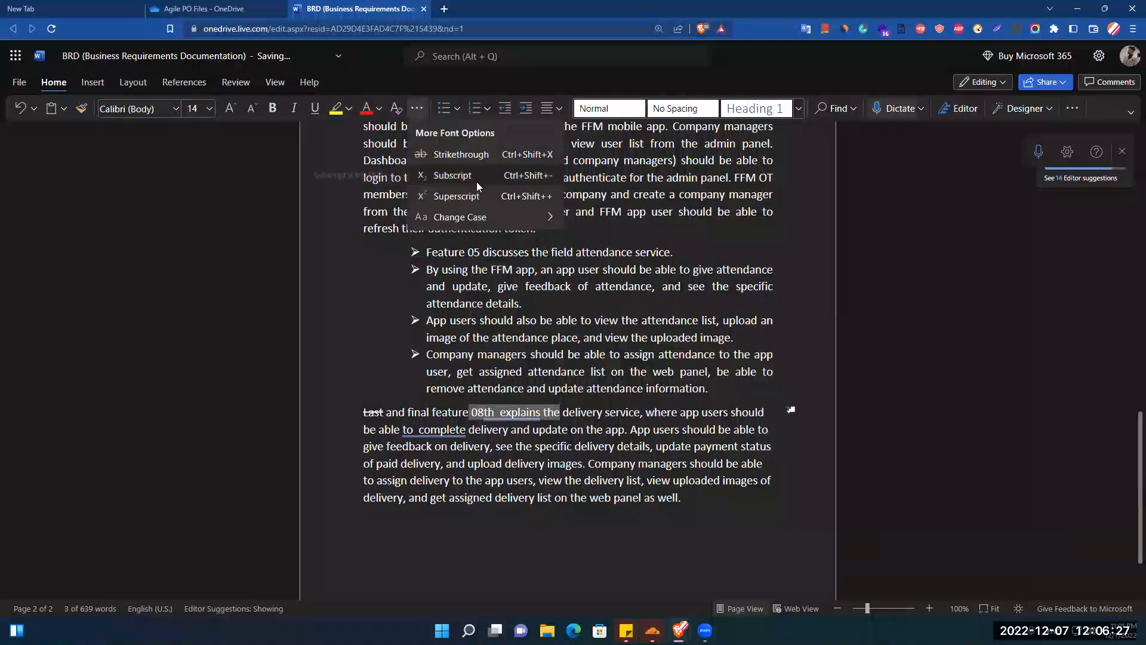
pyautogui.click(477, 184)
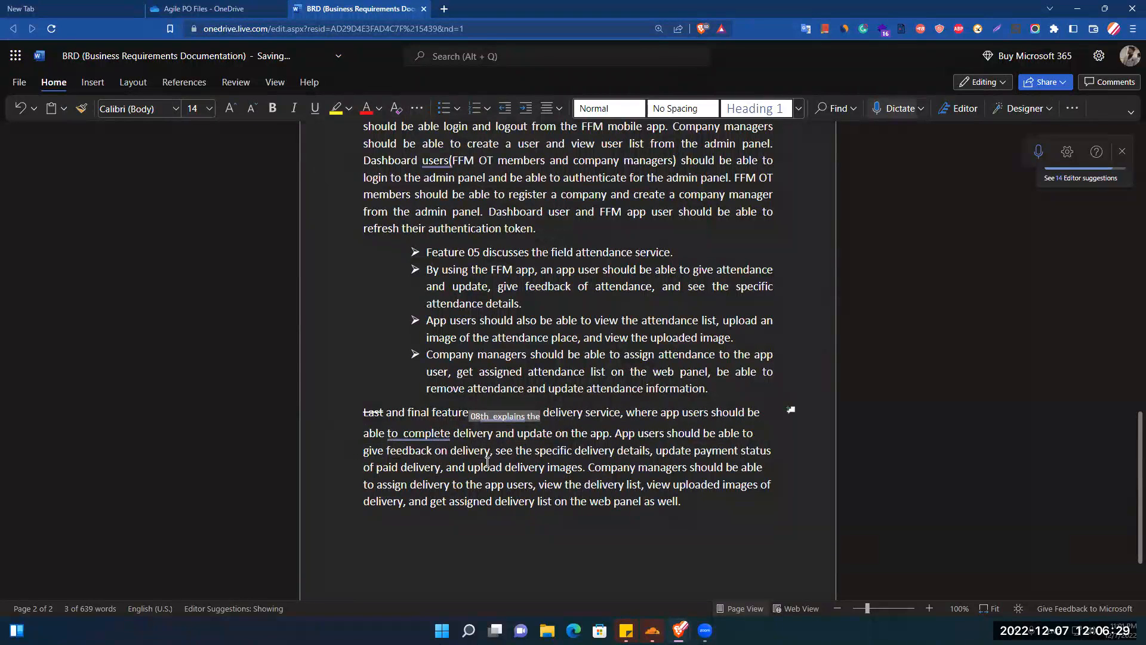
pyautogui.click(425, 112)
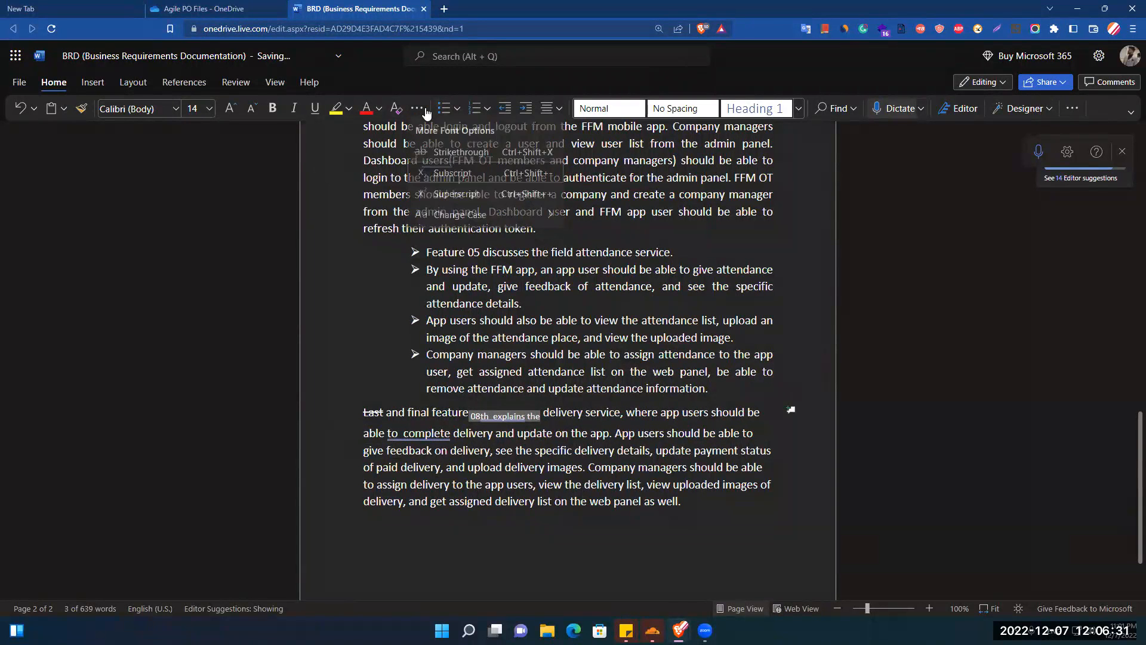
pyautogui.click(476, 193)
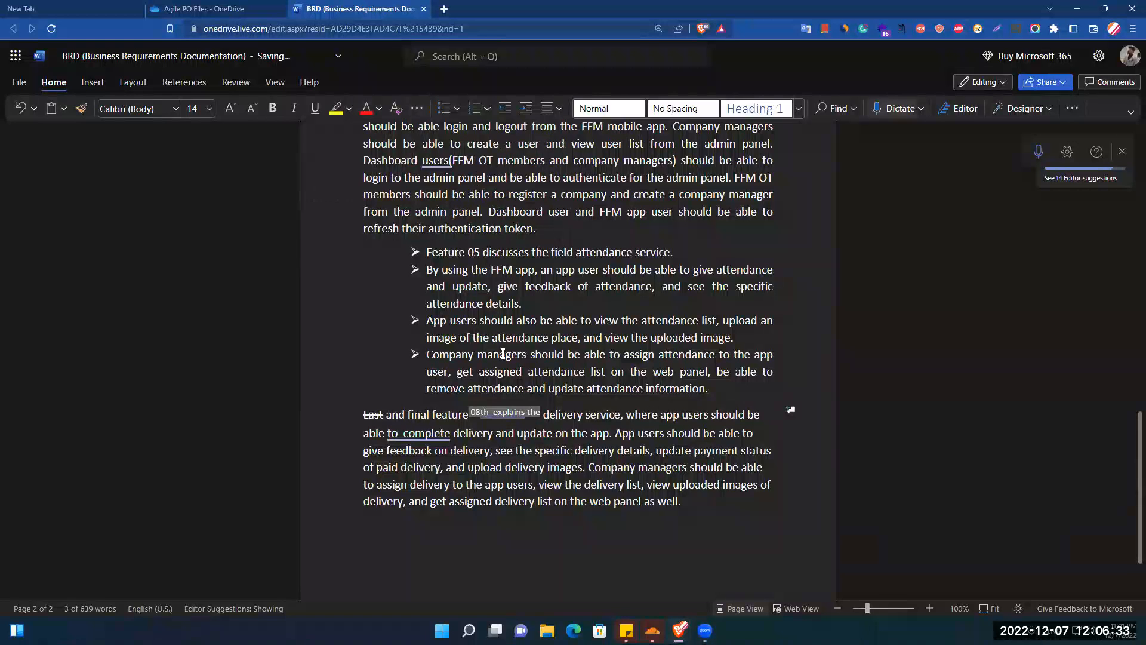
# Step: Change the case of the entire Feature 08 paragraph to Capitalize Each Word
pyautogui.click(417, 109)
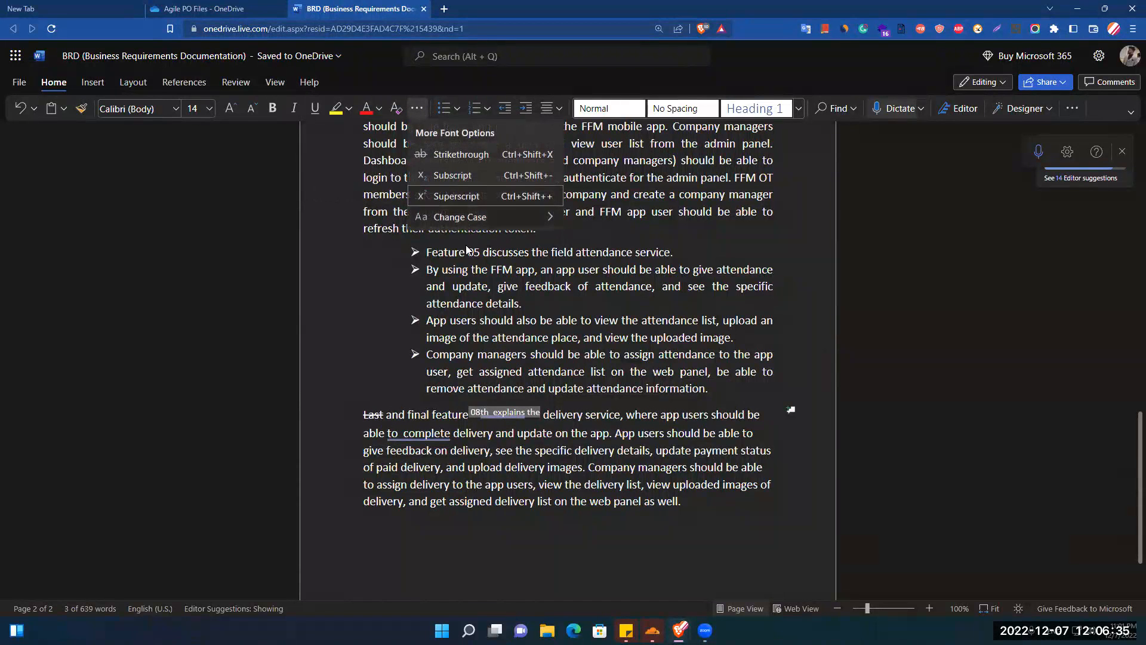
pyautogui.moveTo(476, 225)
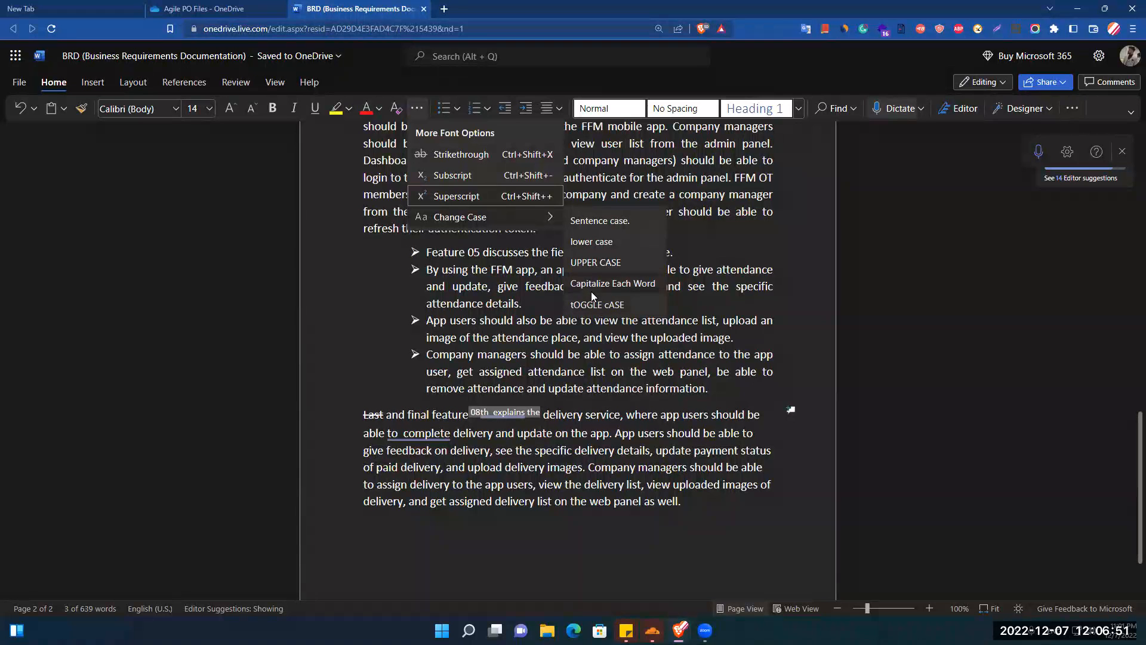
pyautogui.click(657, 501)
pyautogui.moveTo(692, 505); pyautogui.dragTo(346, 410)
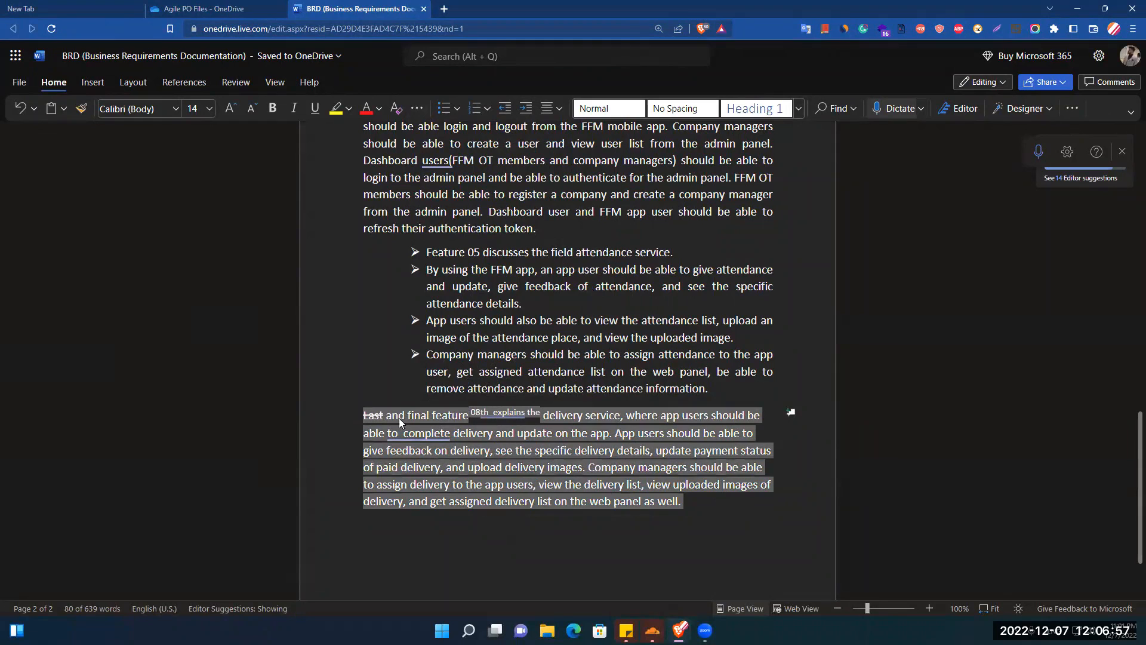
pyautogui.click(419, 108)
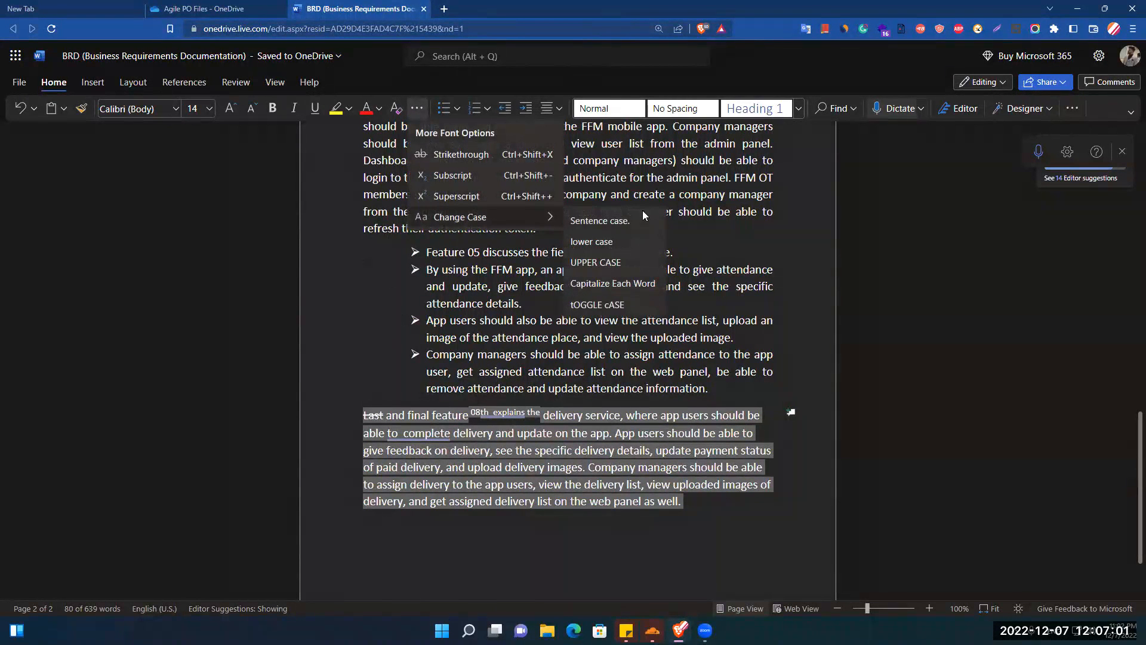
pyautogui.click(612, 283)
pyautogui.click(428, 517)
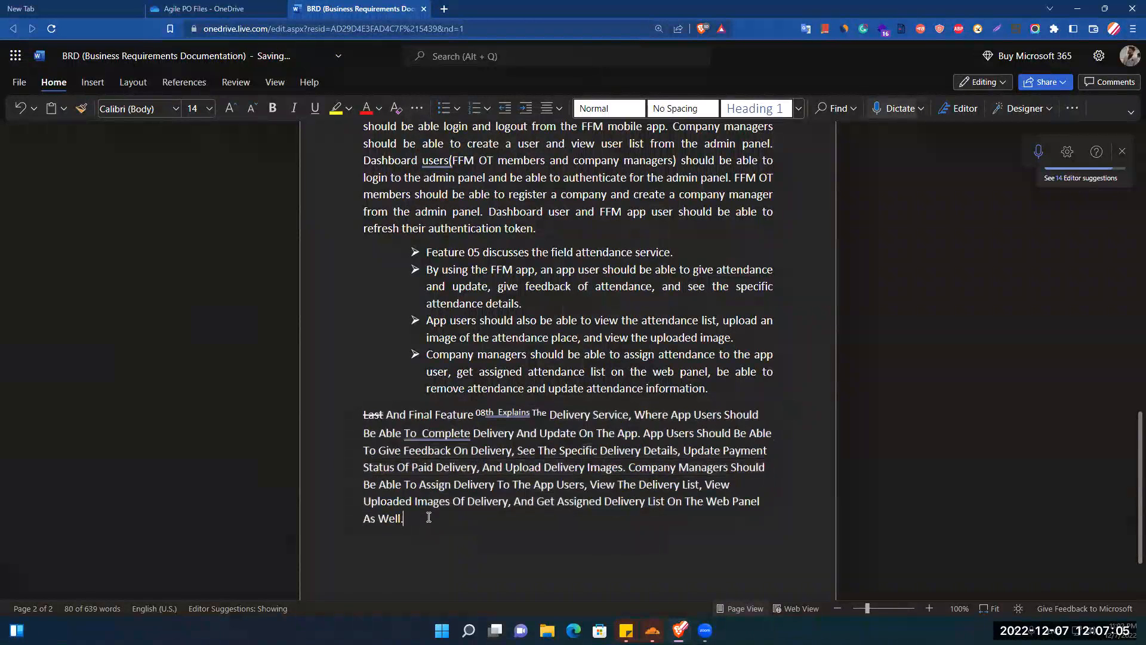